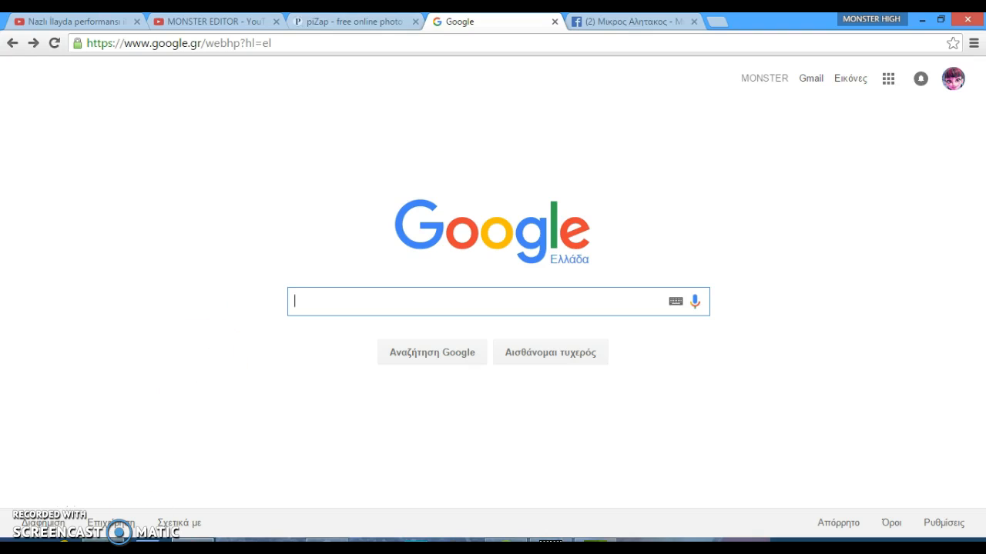
Open the KittiesMama Instagram files folder in File Explorer
click(103, 541)
click(103, 540)
click(103, 541)
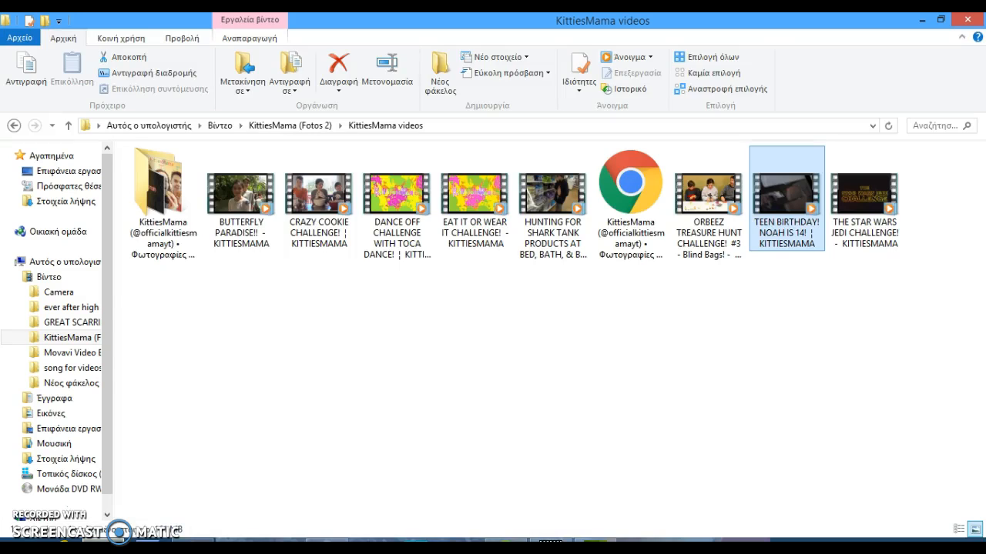
click(194, 237)
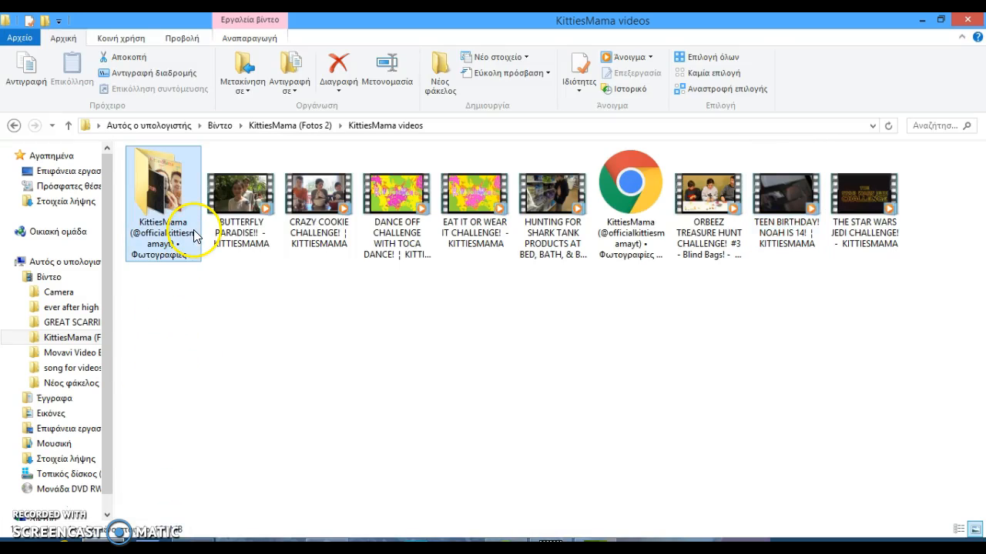
double_click(198, 227)
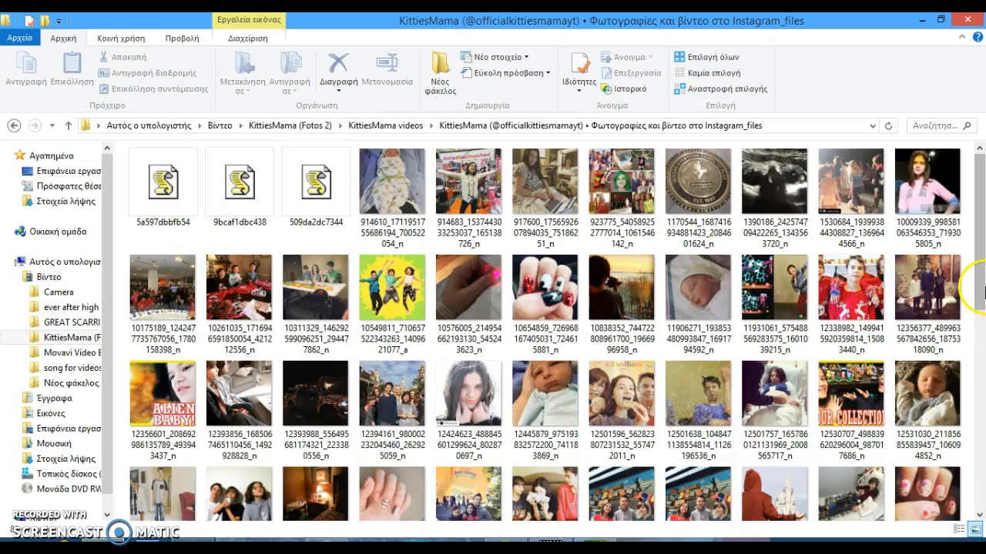
Open the earlier pizap.com image in the photo viewer to examine it, then close the viewer
drag(983, 291, 982, 514)
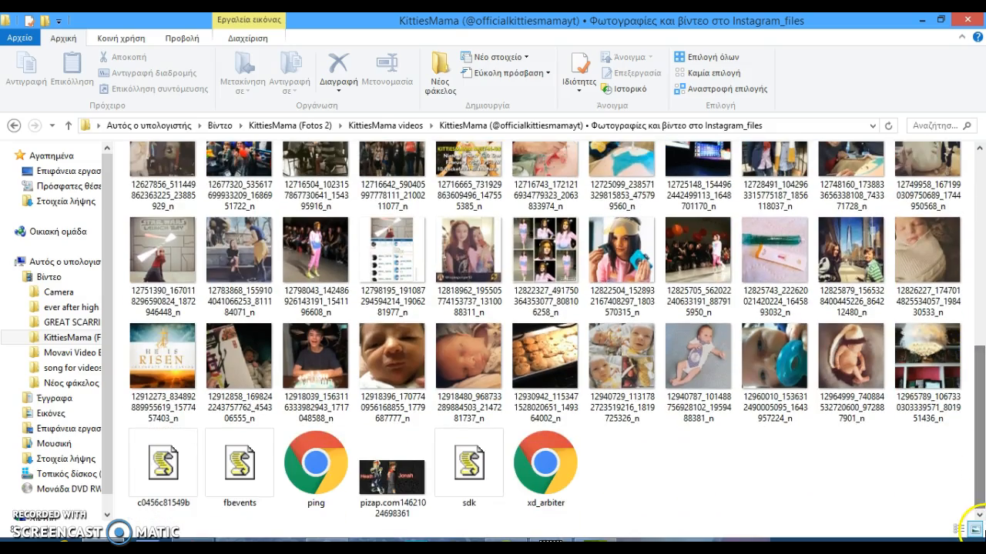
mouse_move(975, 403)
mouse_down()
mouse_move(972, 286)
mouse_move(983, 226)
mouse_move(982, 406)
mouse_up()
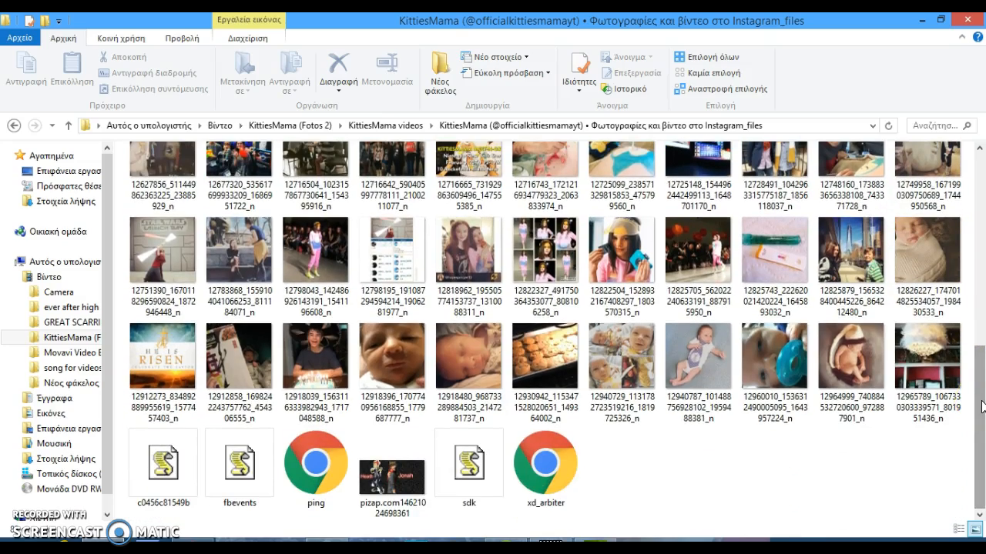
mouse_move(982, 405)
mouse_down()
mouse_move(977, 158)
mouse_move(979, 412)
mouse_up()
click(391, 491)
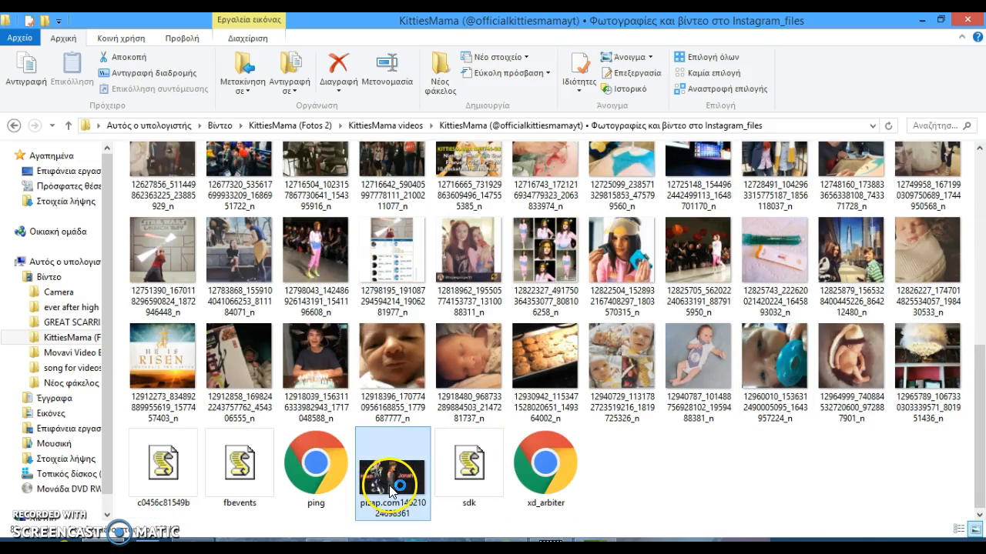
double_click(392, 491)
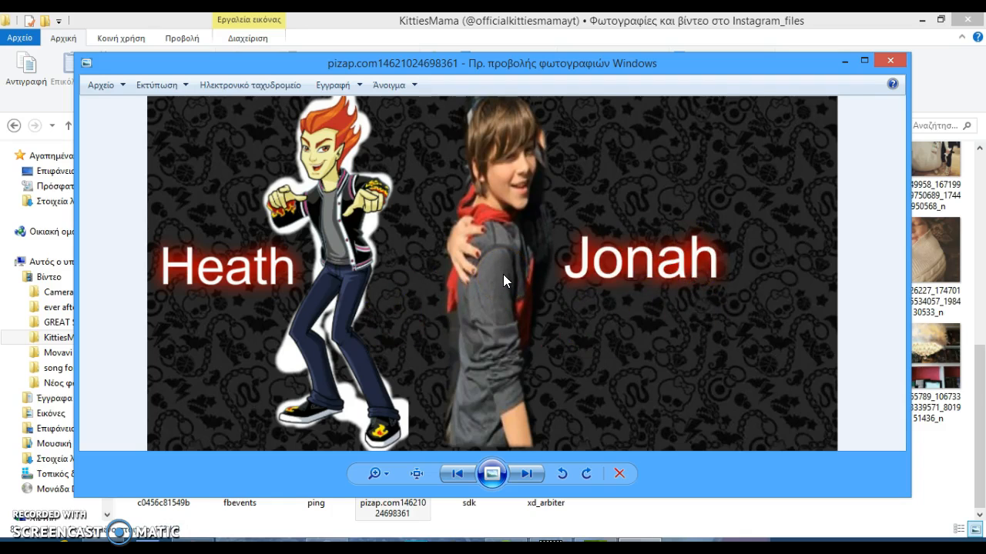
click(273, 350)
click(492, 233)
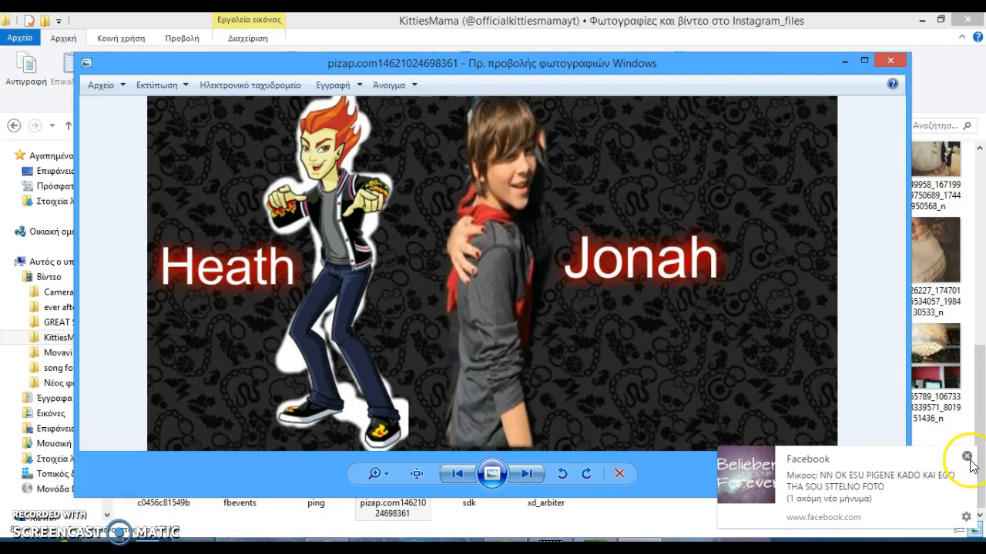
click(967, 456)
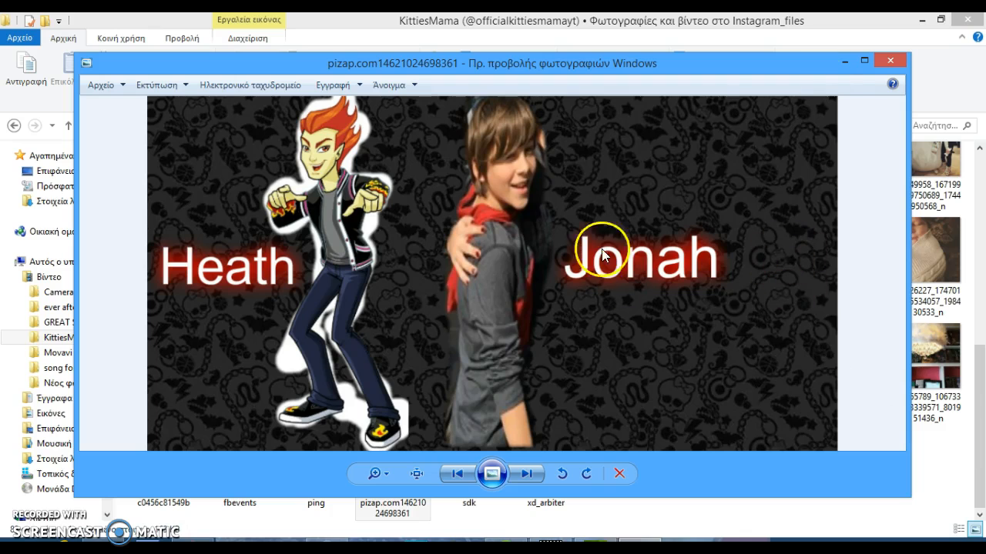
click(890, 60)
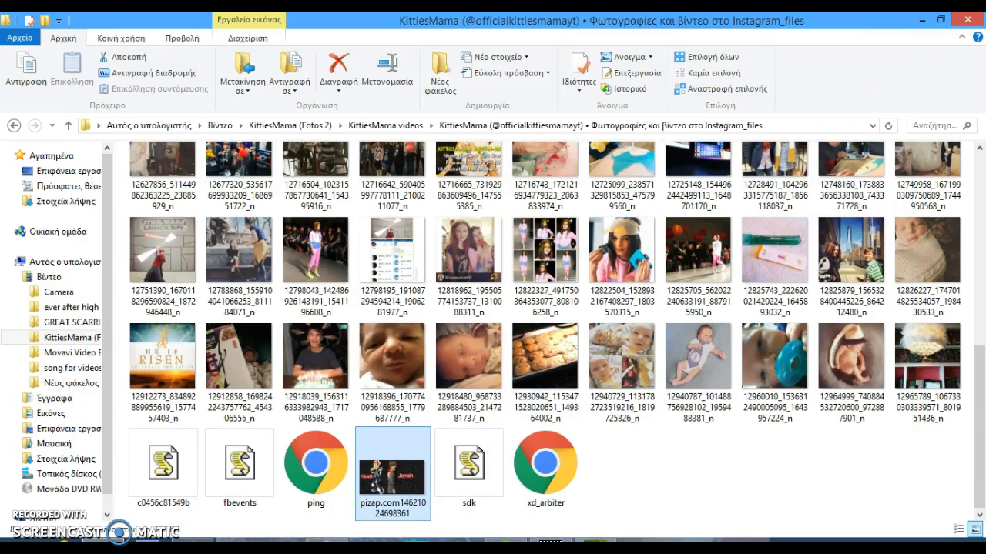
Return to the browser and close the open piZap tab
click(194, 541)
click(433, 302)
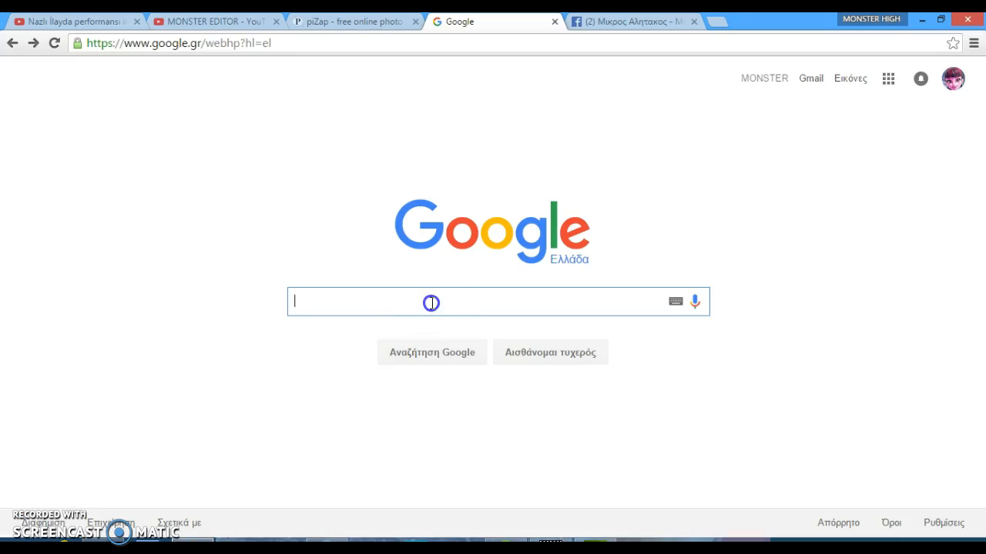
click(352, 26)
click(462, 22)
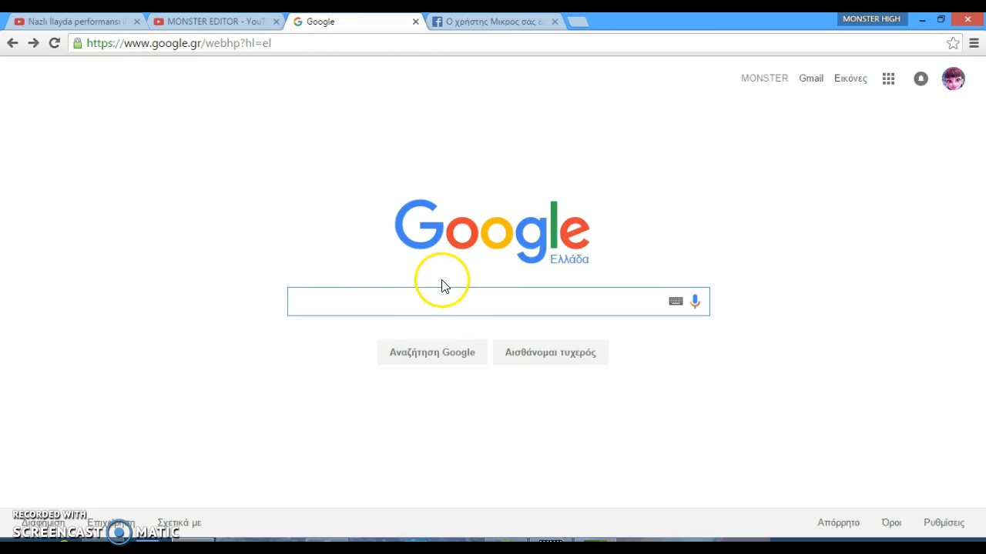
click(442, 283)
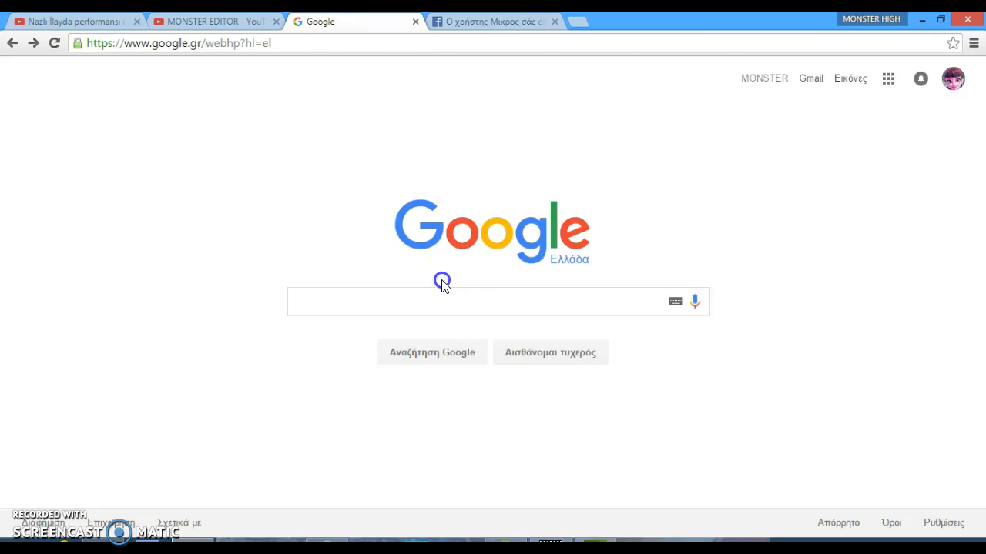
Search Google for Pizap
click(441, 296)
text(P)
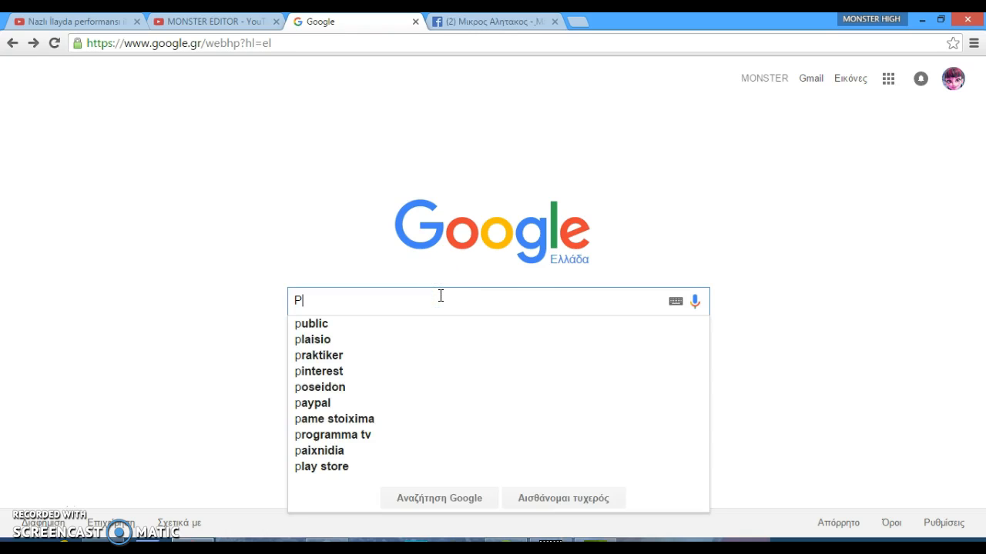
text(izap)
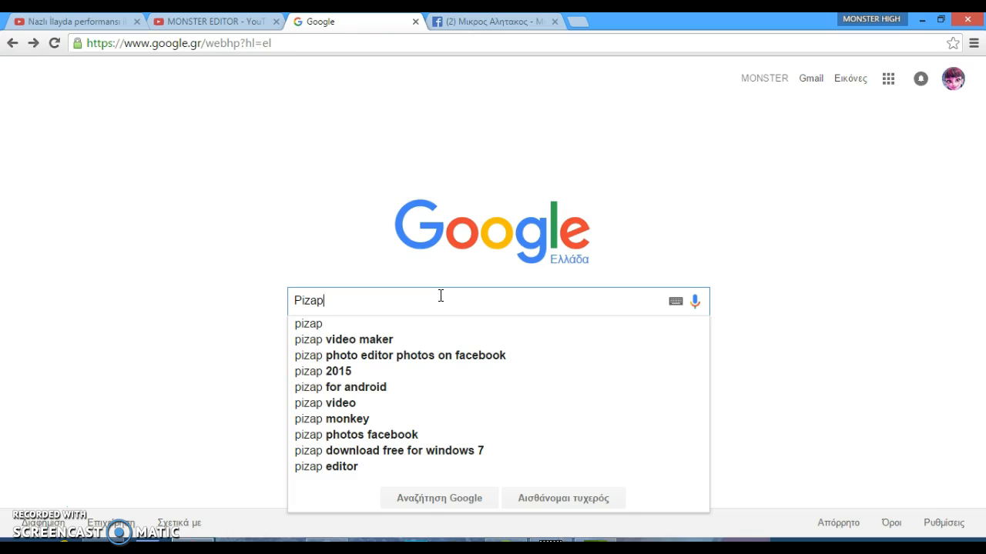
key(Return)
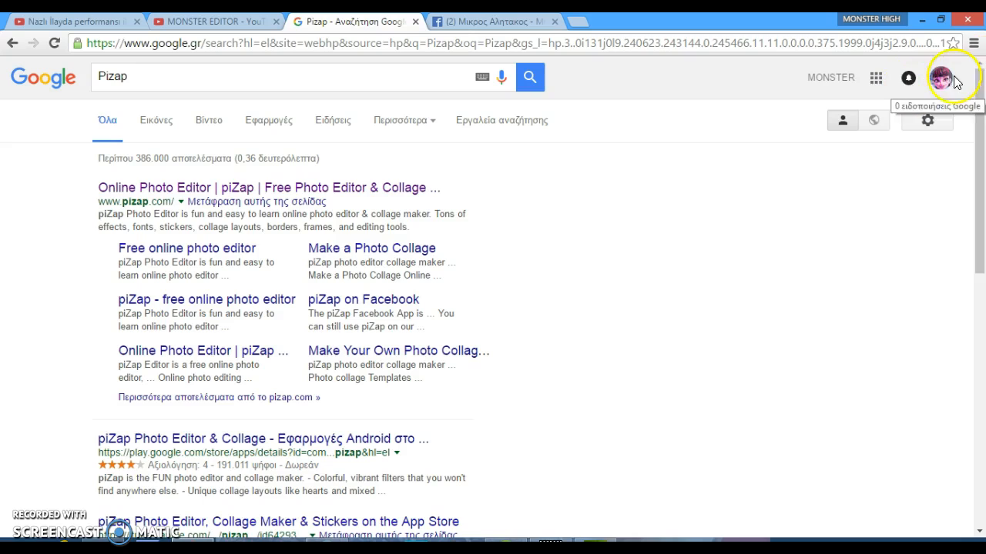
Open the piZap website from the results, start it, and choose the Edit photo editor
click(370, 187)
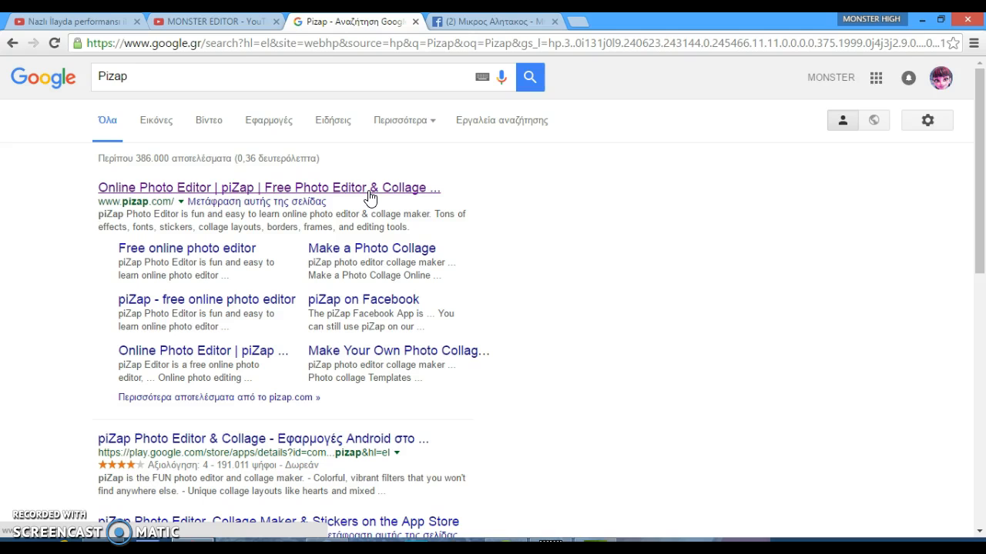
click(369, 196)
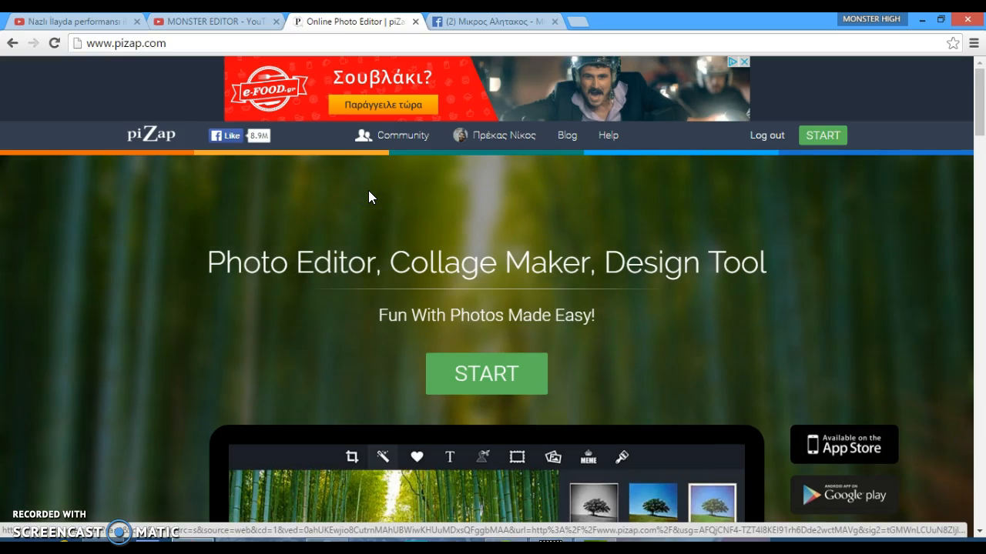
click(511, 379)
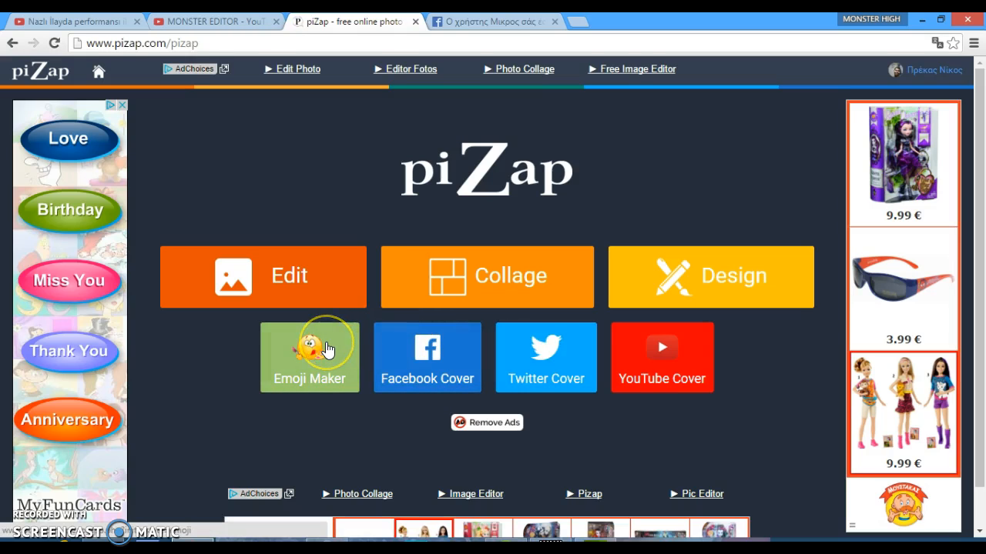
click(330, 291)
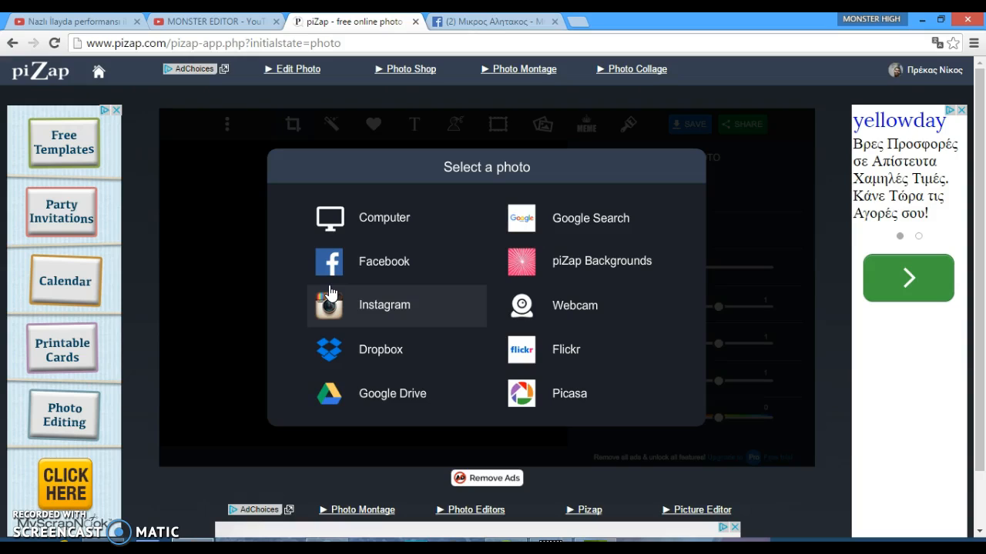
Load the dark patterned background image cf85ed9e237d362bdd1731c6812388e4 from the computer as the base photo
click(372, 210)
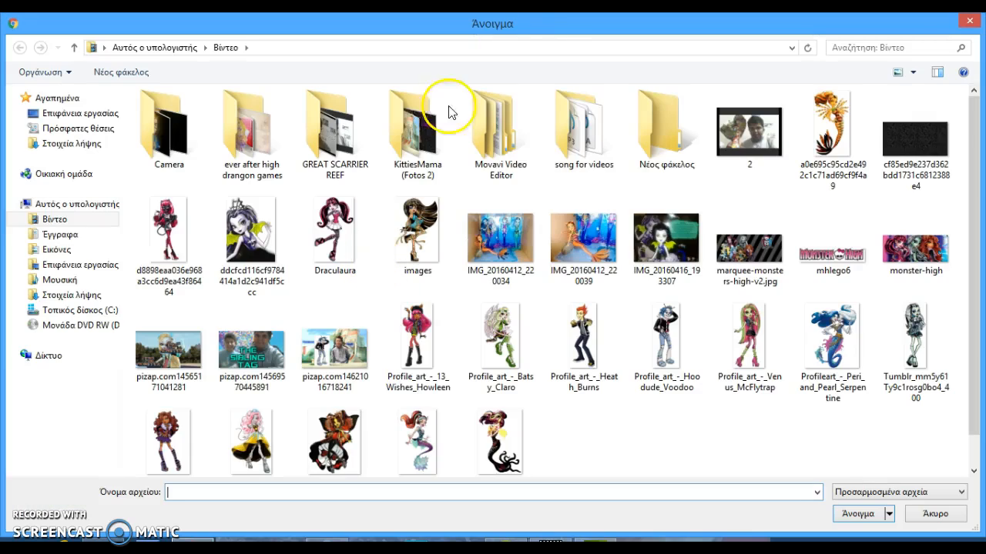
click(424, 123)
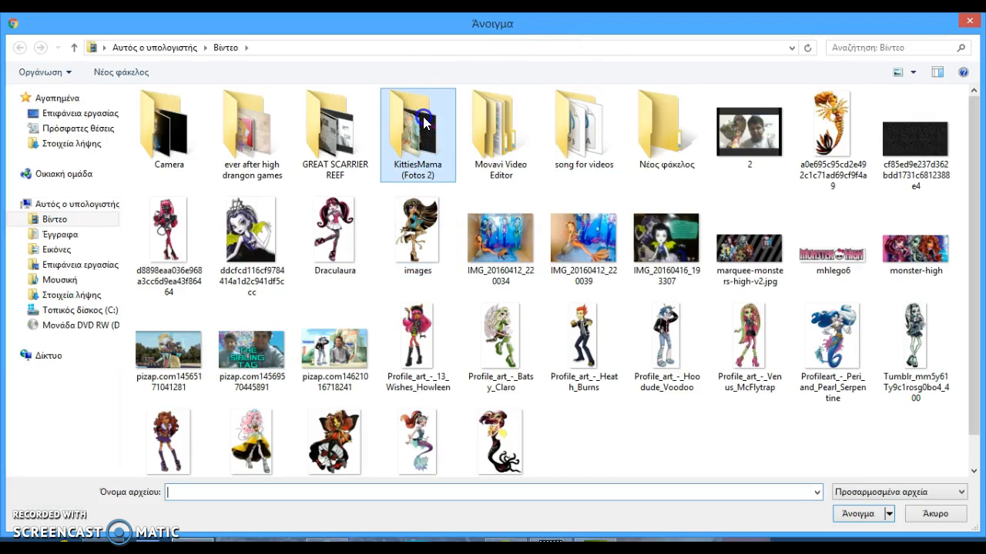
key(super+c)
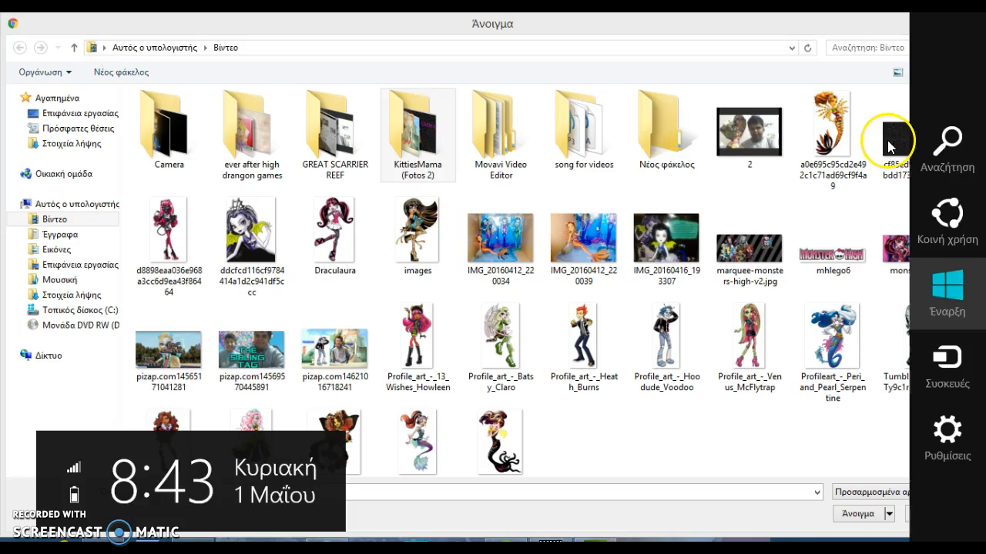
click(888, 146)
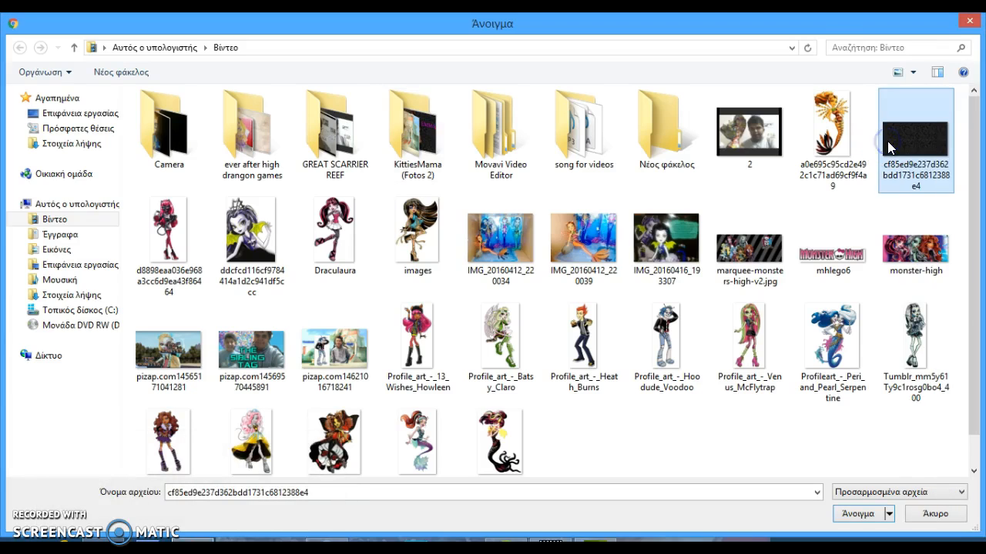
click(857, 512)
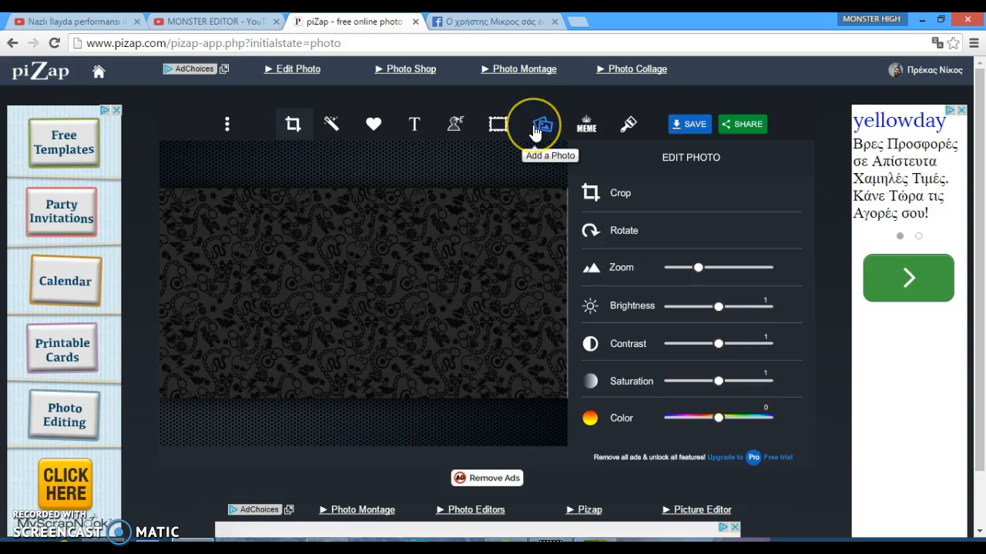
Add the Draculaura image from the computer as a photo layer and position it on the left of the background
click(536, 126)
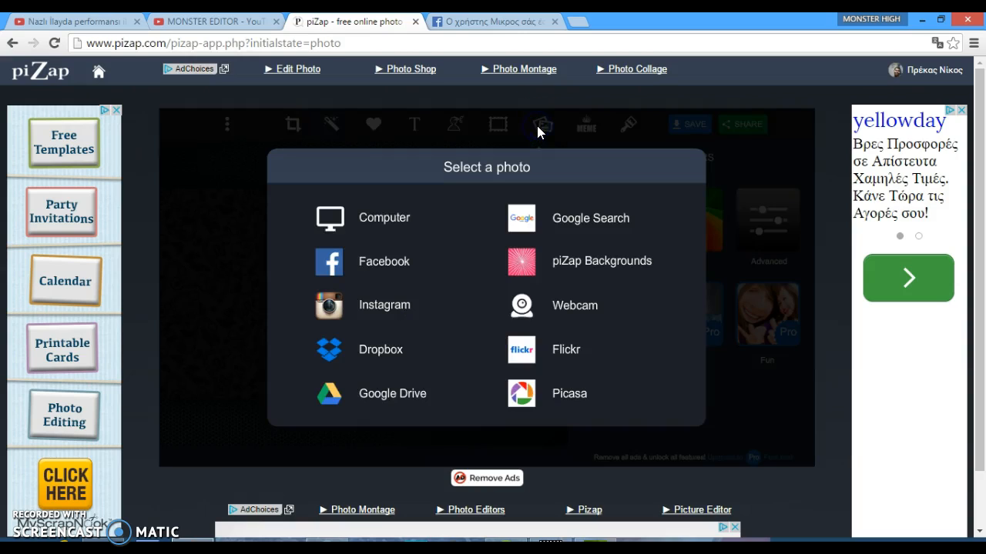
click(377, 218)
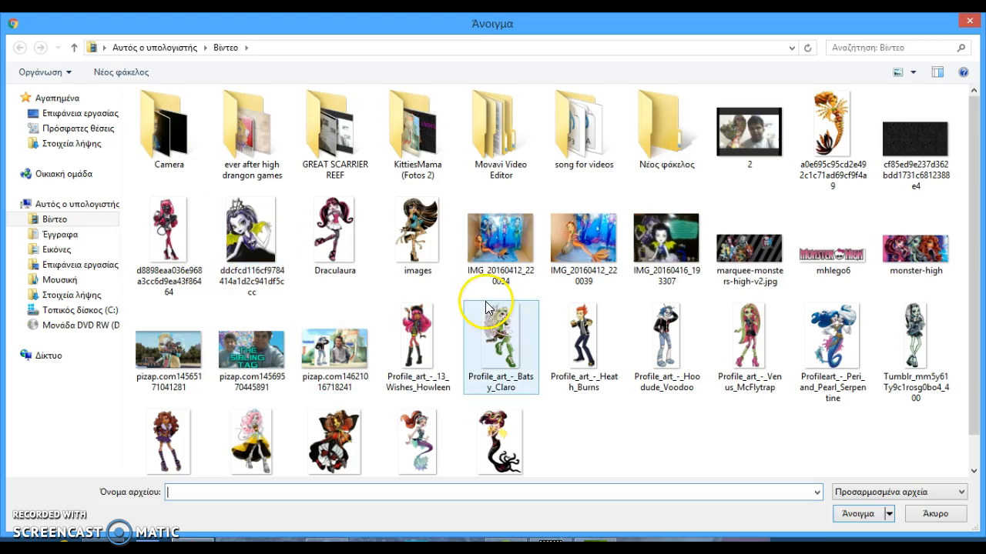
click(359, 229)
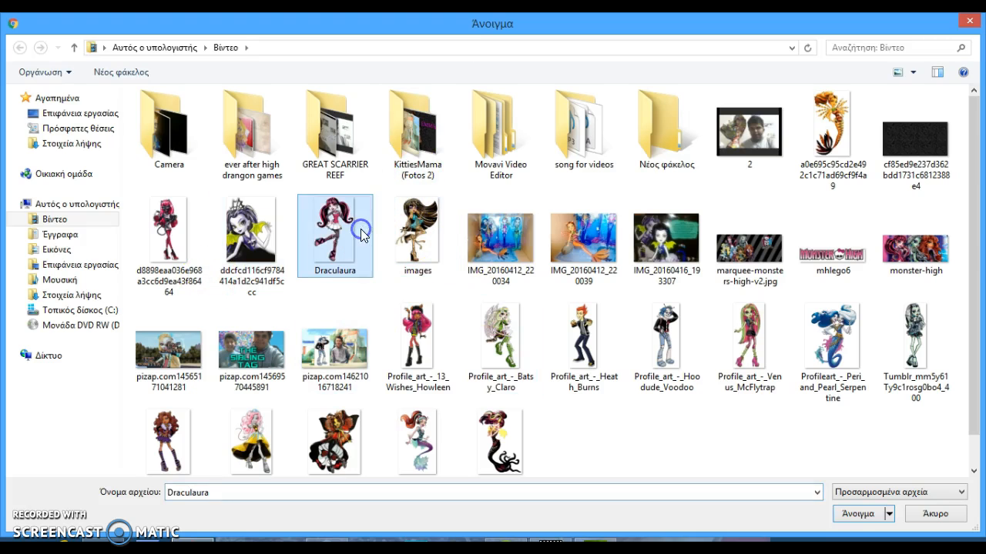
click(852, 518)
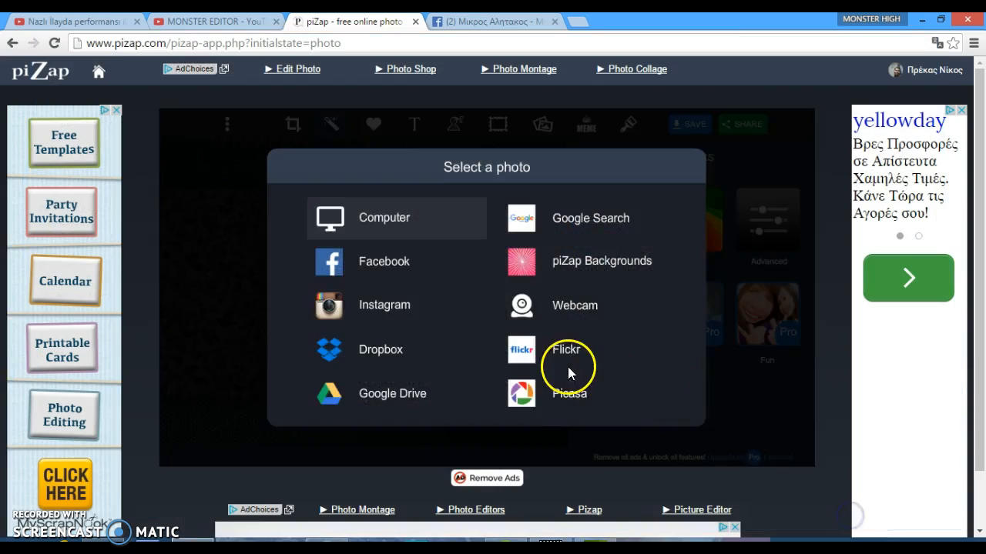
drag(360, 266, 260, 239)
drag(330, 408, 324, 401)
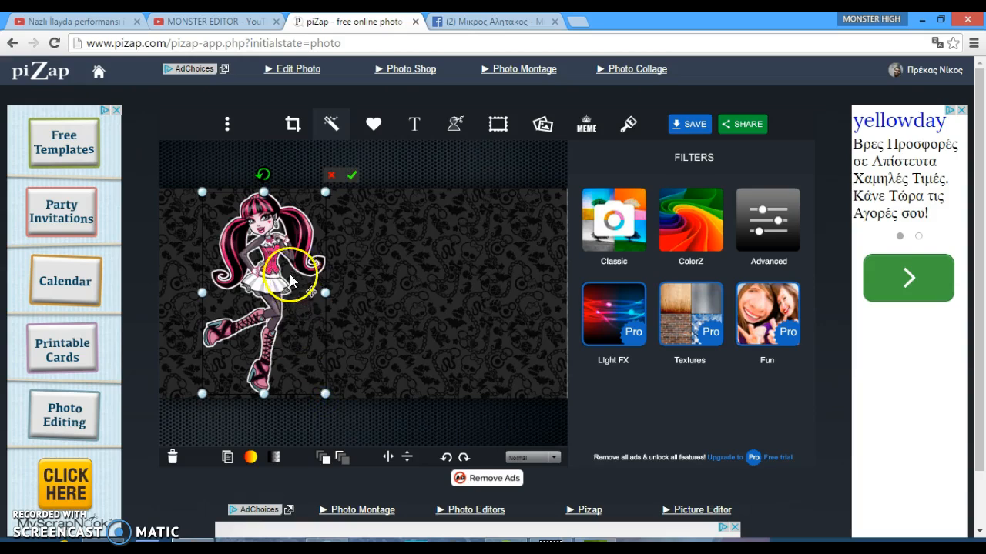
click(487, 305)
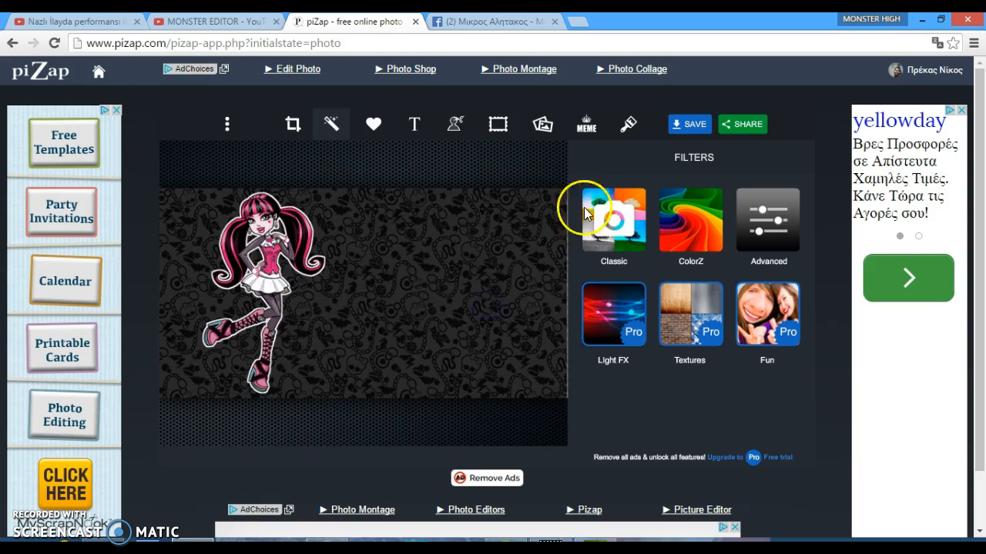
Add a text layer and replace its default text with MONSTER HIGH
click(417, 123)
click(636, 218)
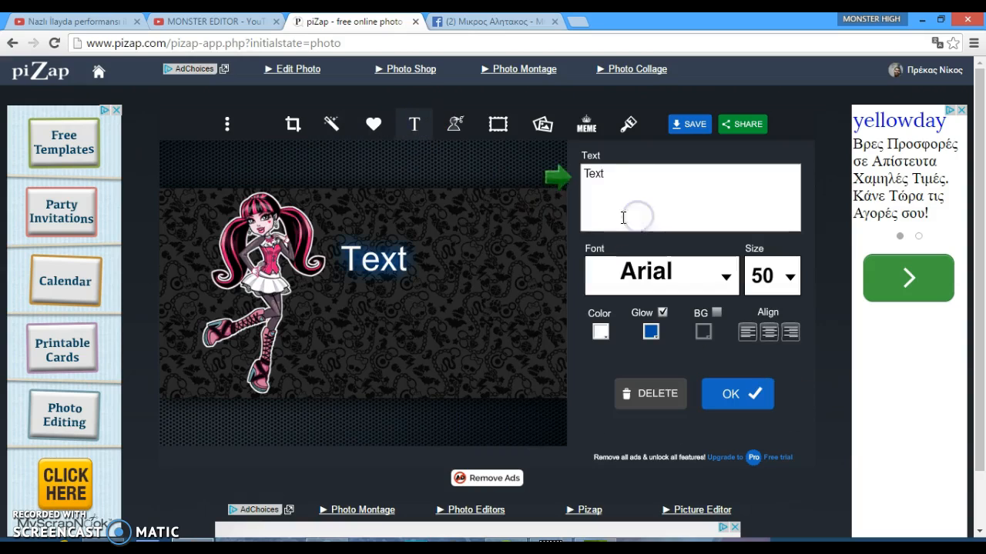
drag(659, 170, 463, 155)
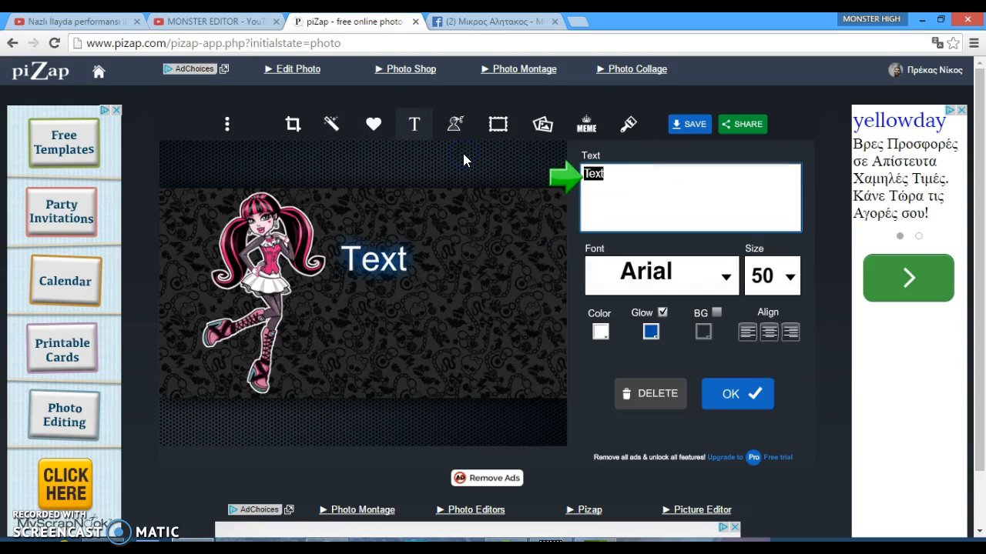
key(BackSpace)
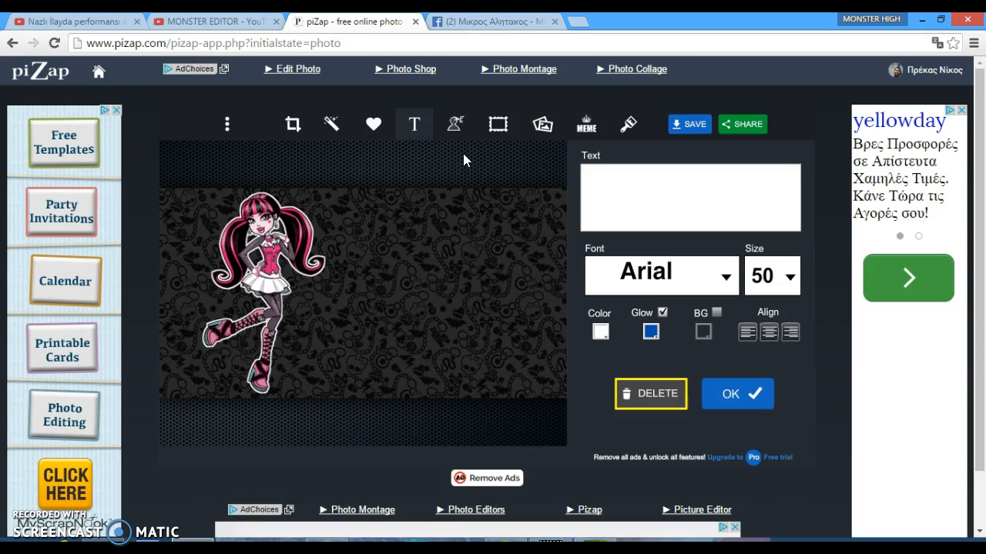
click(684, 174)
text(MONSTER HIGH)
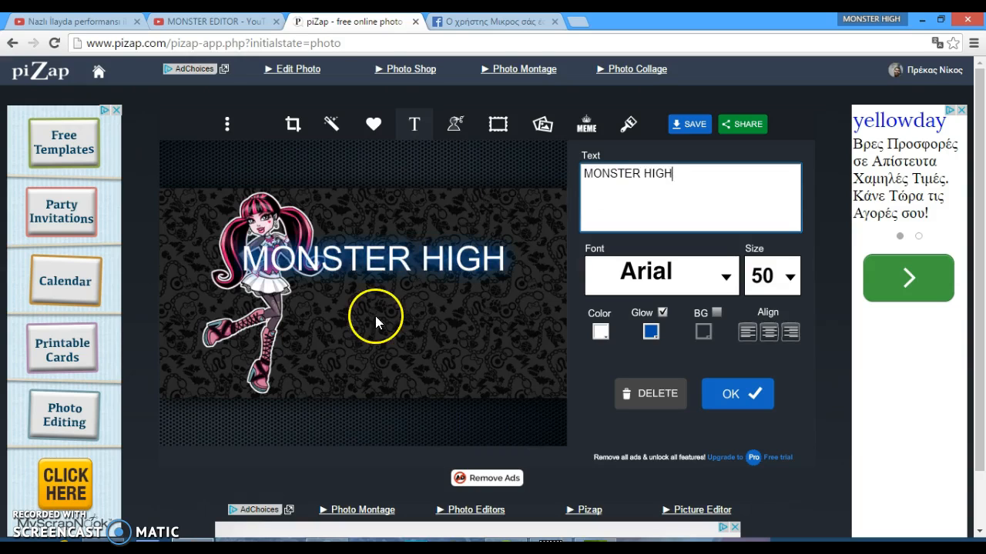
Move the MONSTER HIGH title down to the lower right of the banner, beside Draculaura
click(489, 263)
drag(492, 268, 520, 381)
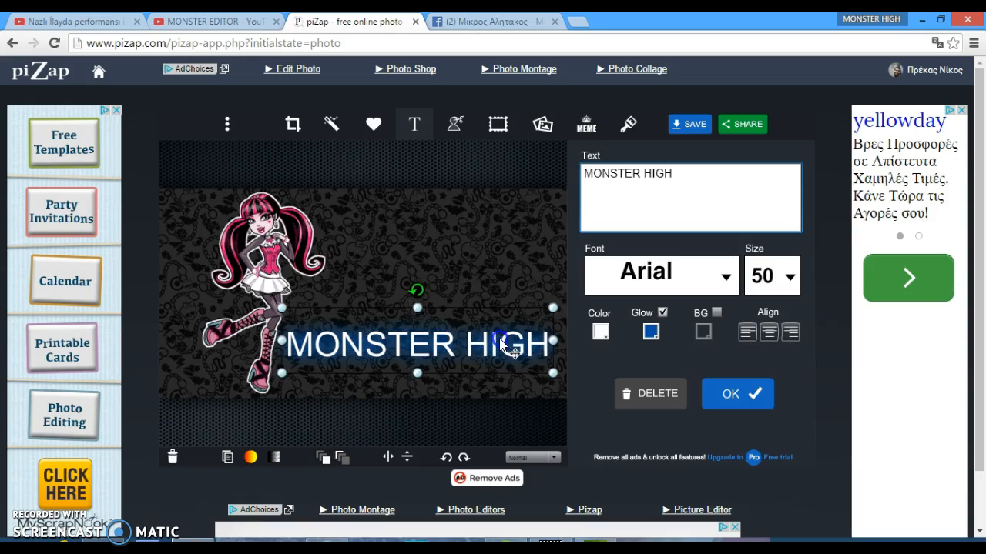
Set both the title's glow color and its text color to magenta
click(651, 332)
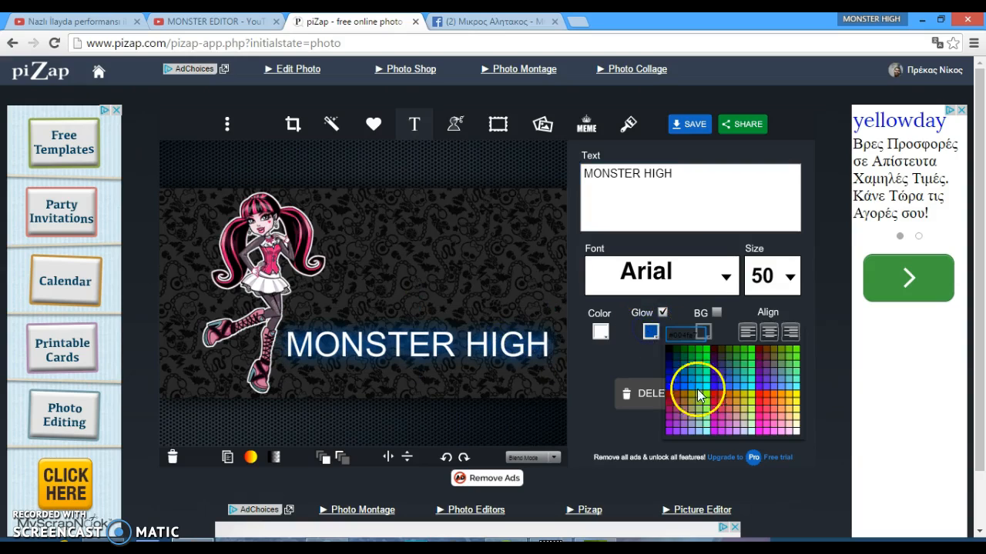
click(715, 433)
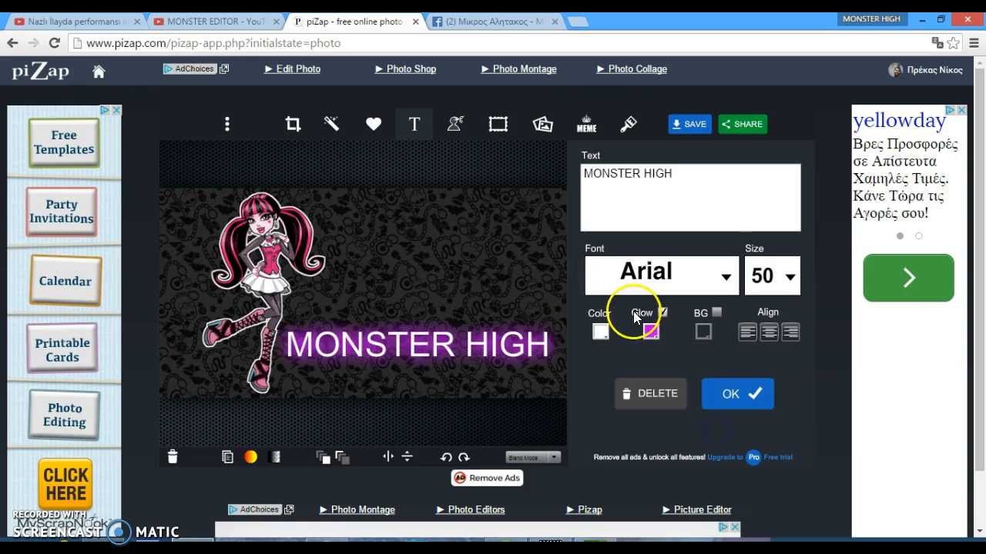
click(599, 332)
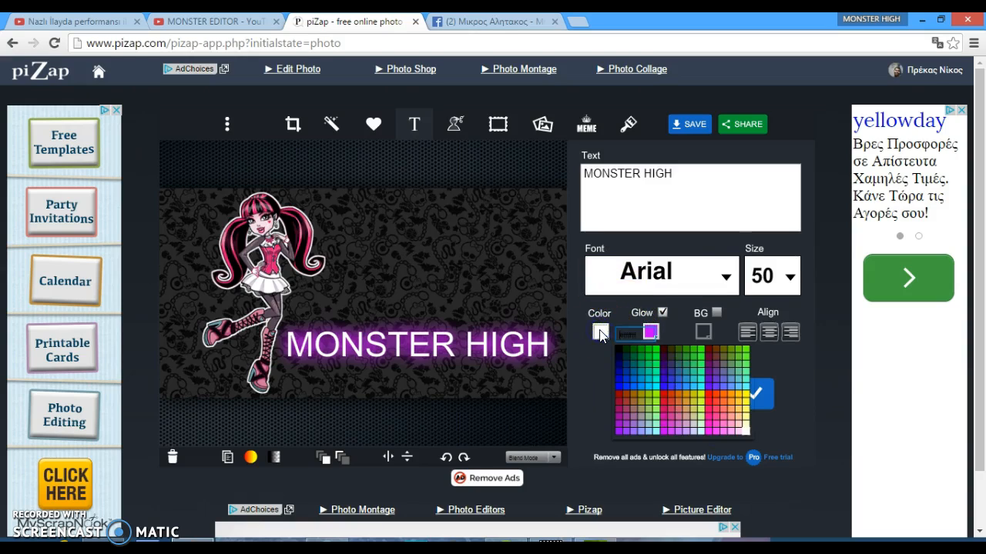
click(715, 428)
click(707, 433)
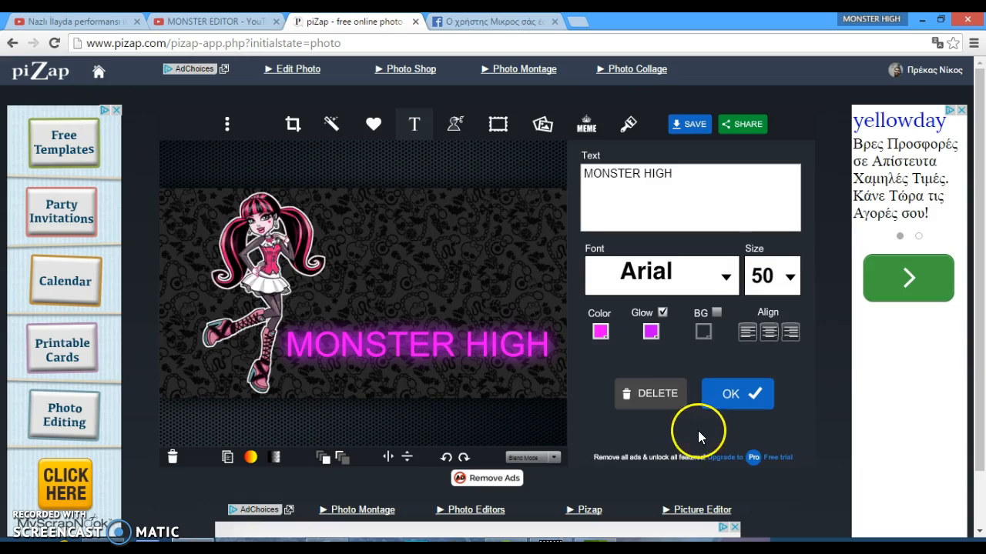
click(633, 296)
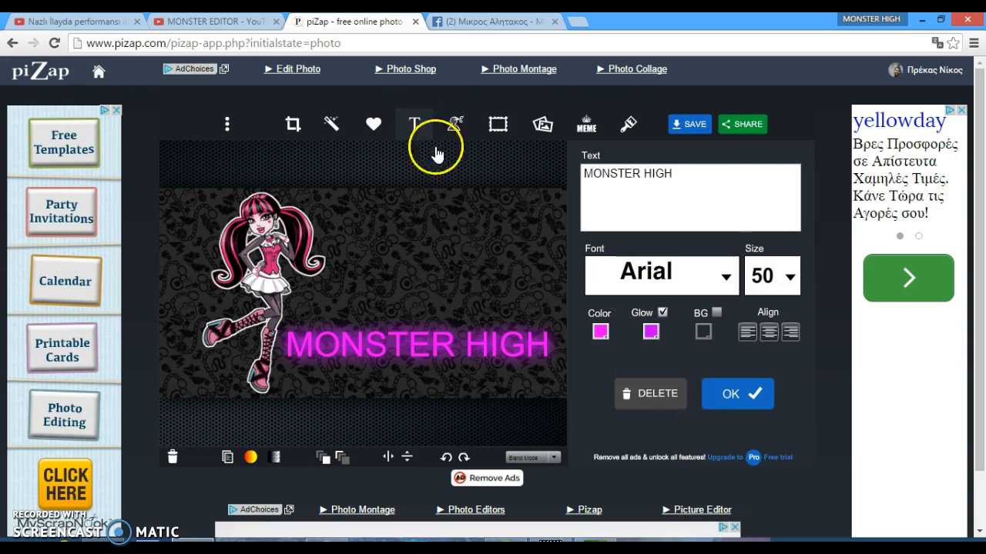
Add a custom border around the image and set its color to pink
click(498, 125)
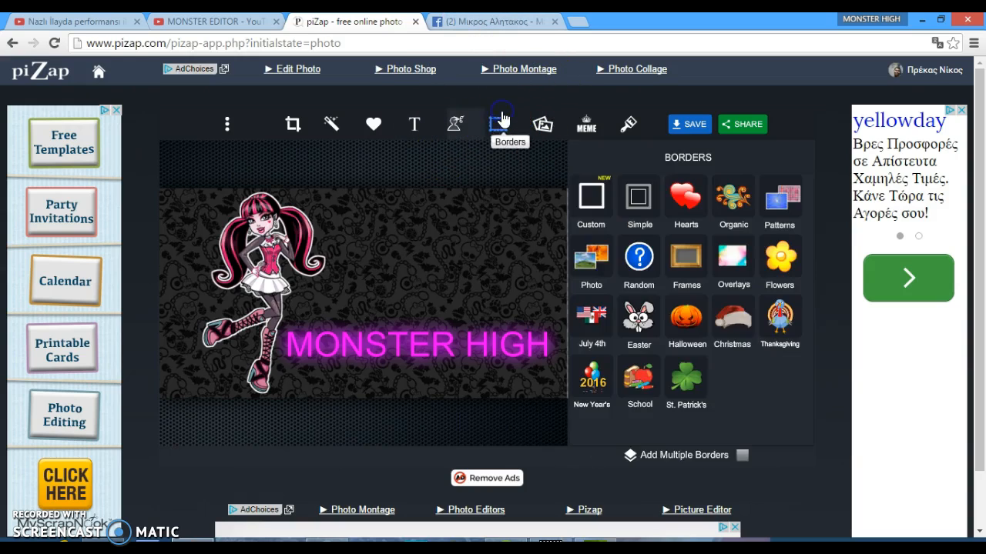
click(591, 211)
mouse_move(643, 208)
mouse_down()
mouse_move(660, 206)
mouse_move(599, 206)
mouse_move(700, 210)
mouse_move(660, 206)
mouse_move(646, 220)
mouse_move(648, 212)
mouse_up()
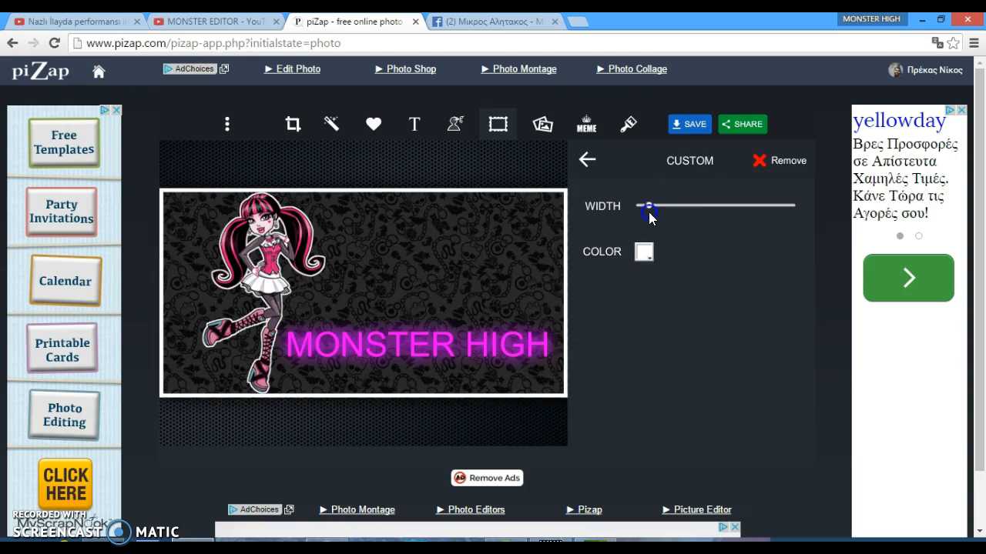
click(645, 254)
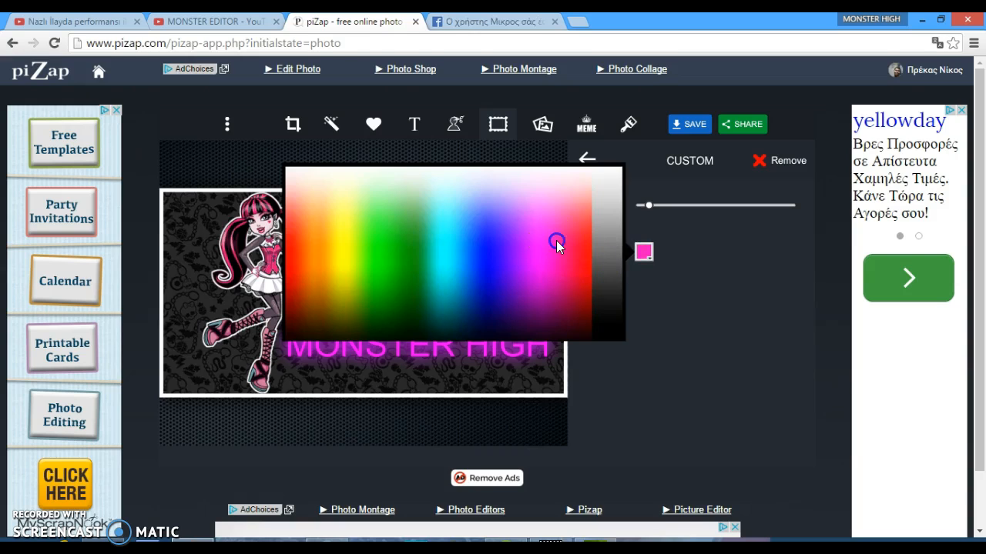
click(556, 247)
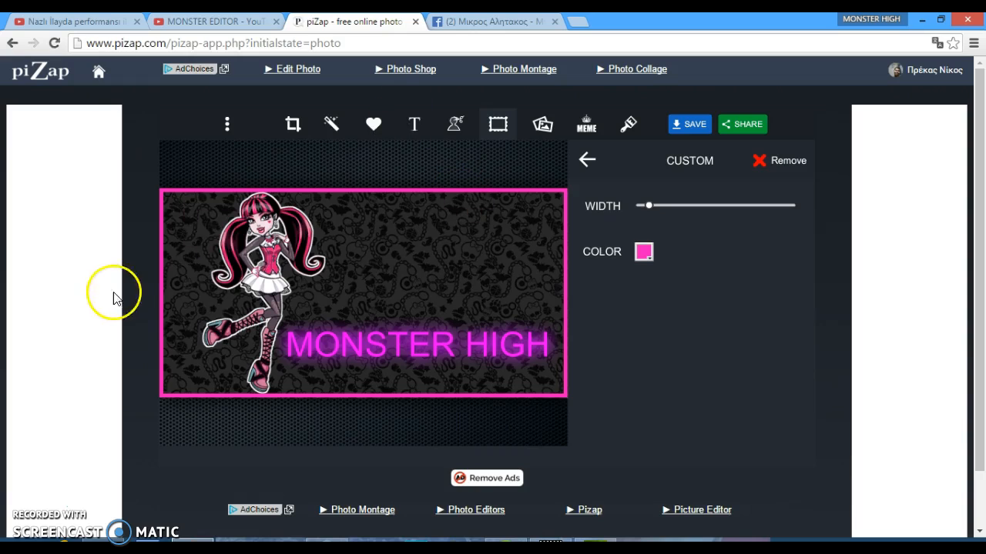
click(376, 126)
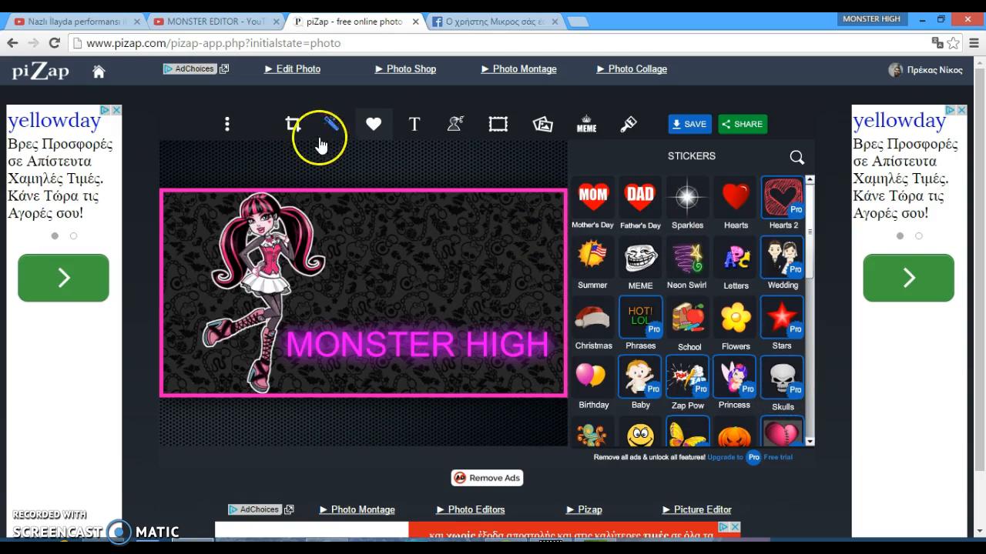
click(453, 131)
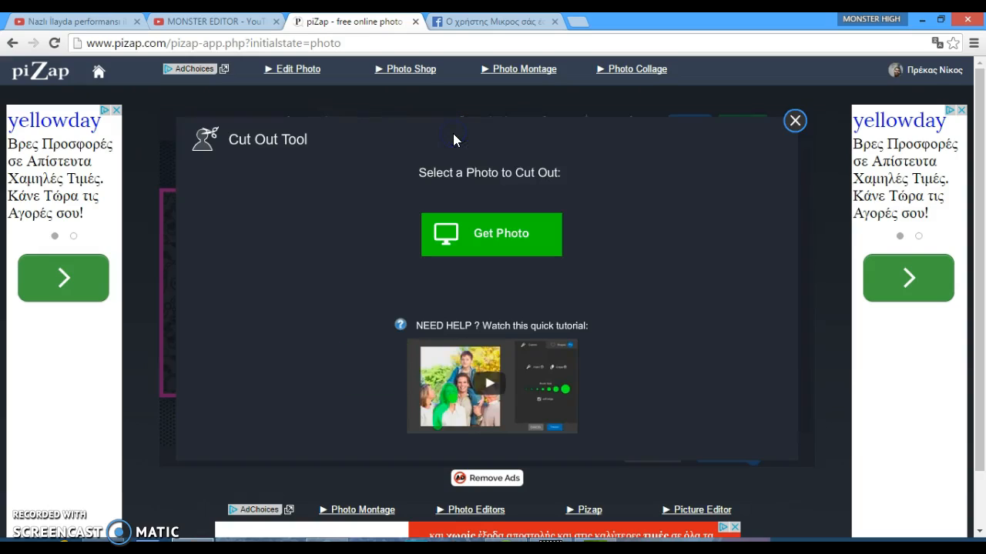
click(513, 254)
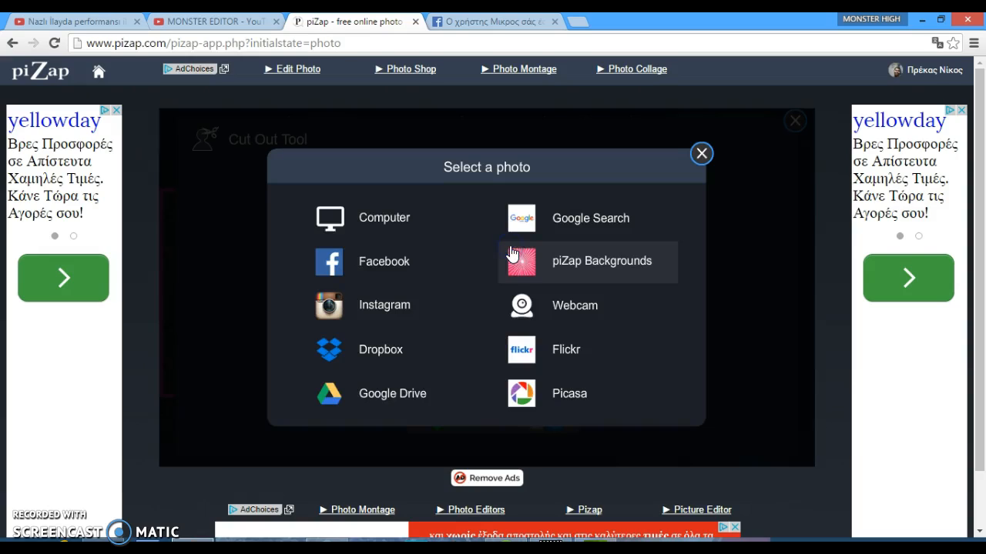
click(431, 215)
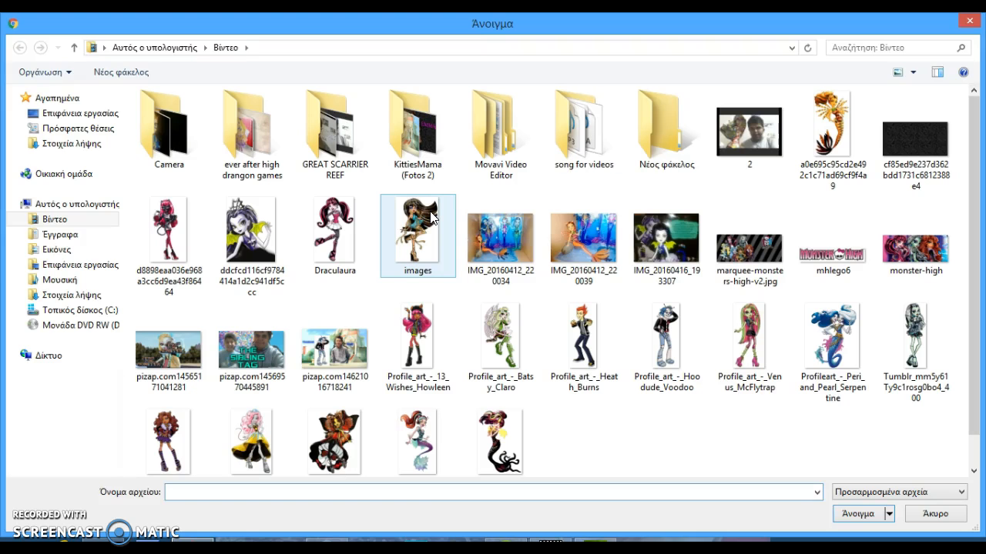
click(968, 21)
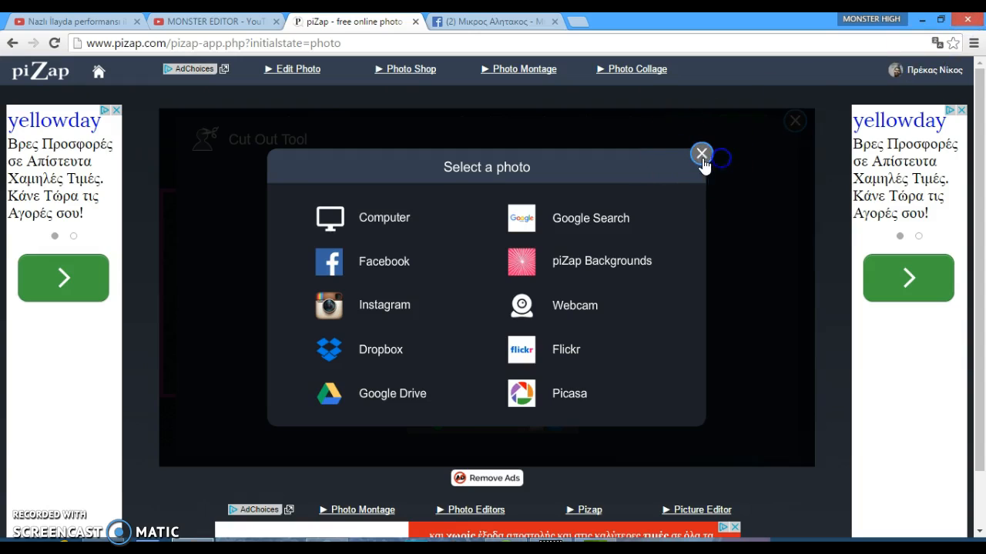
click(702, 155)
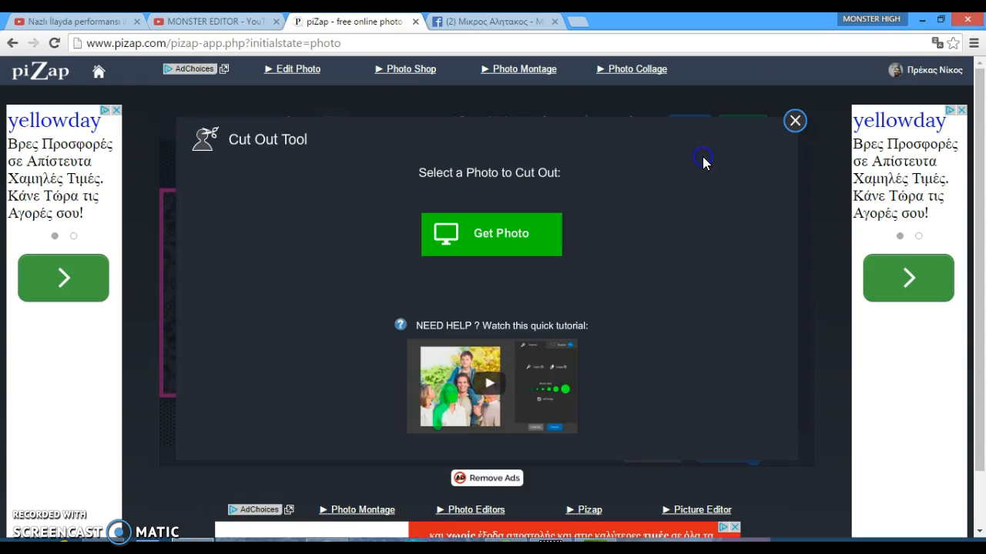
click(795, 122)
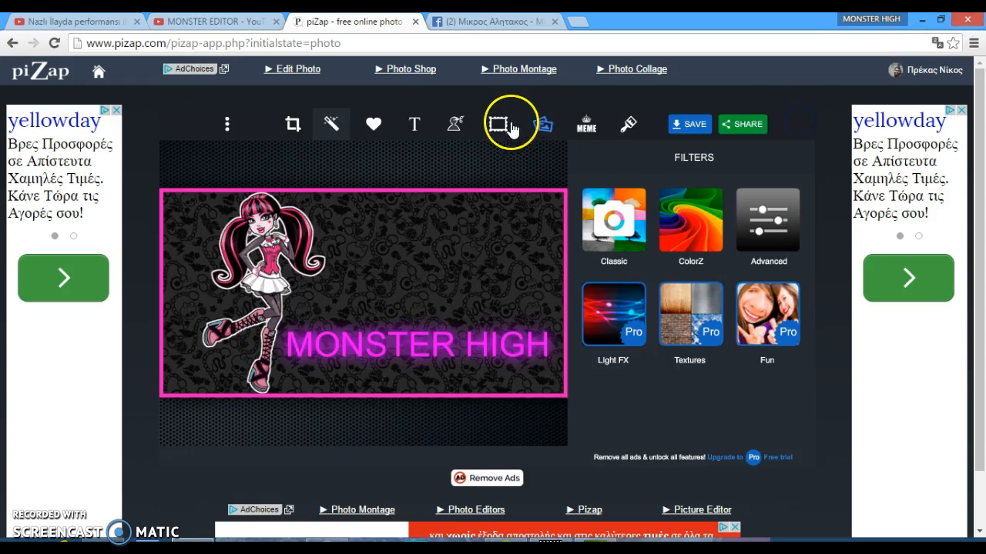
click(454, 127)
click(504, 243)
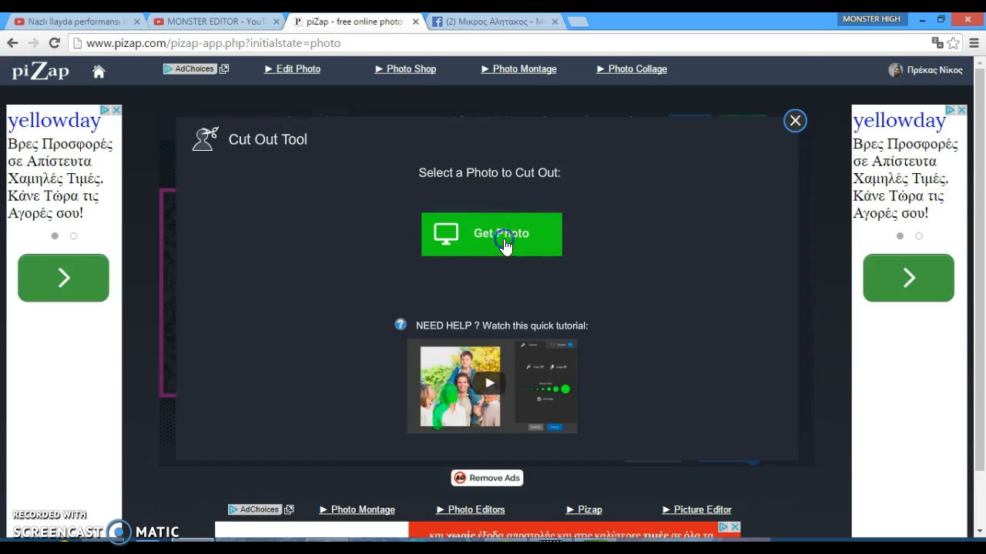
click(438, 221)
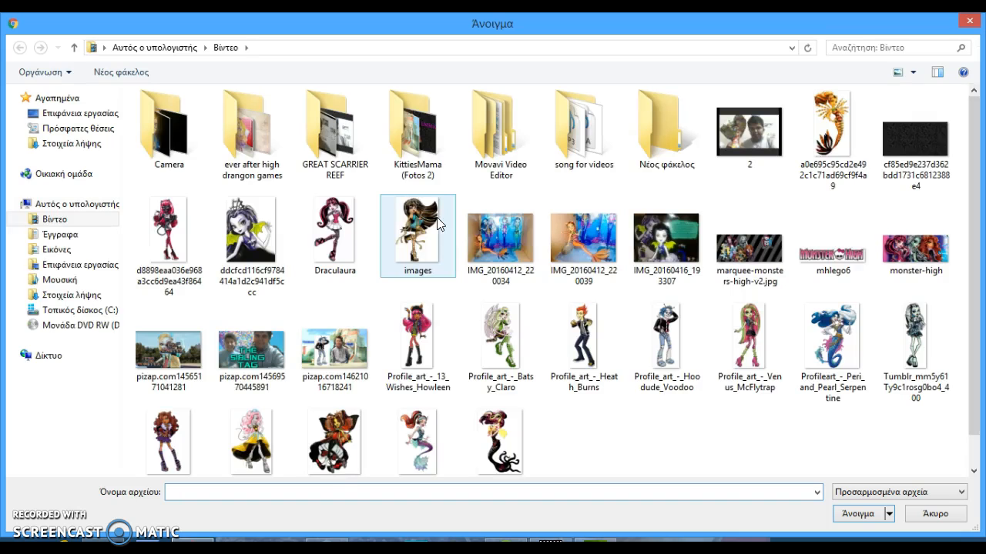
click(434, 246)
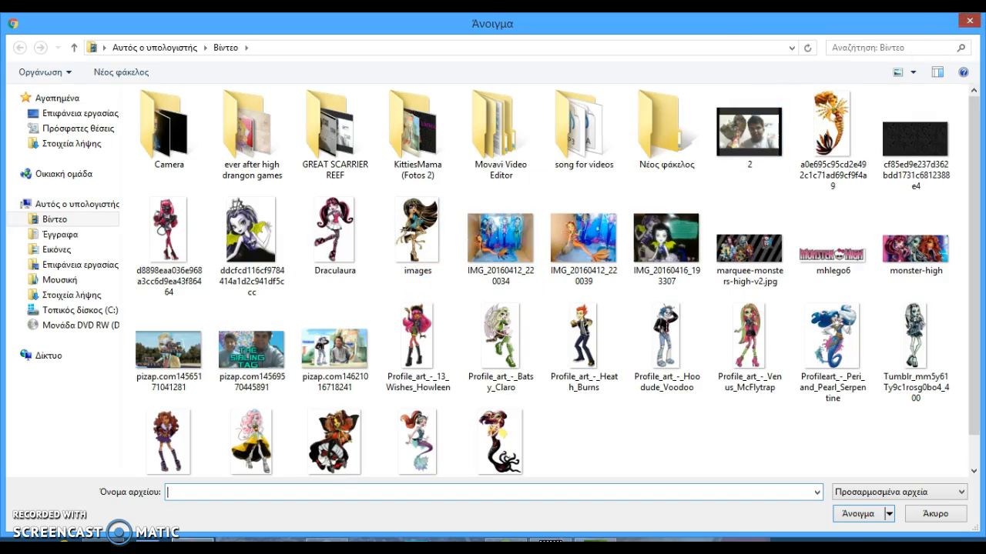
click(968, 20)
click(700, 152)
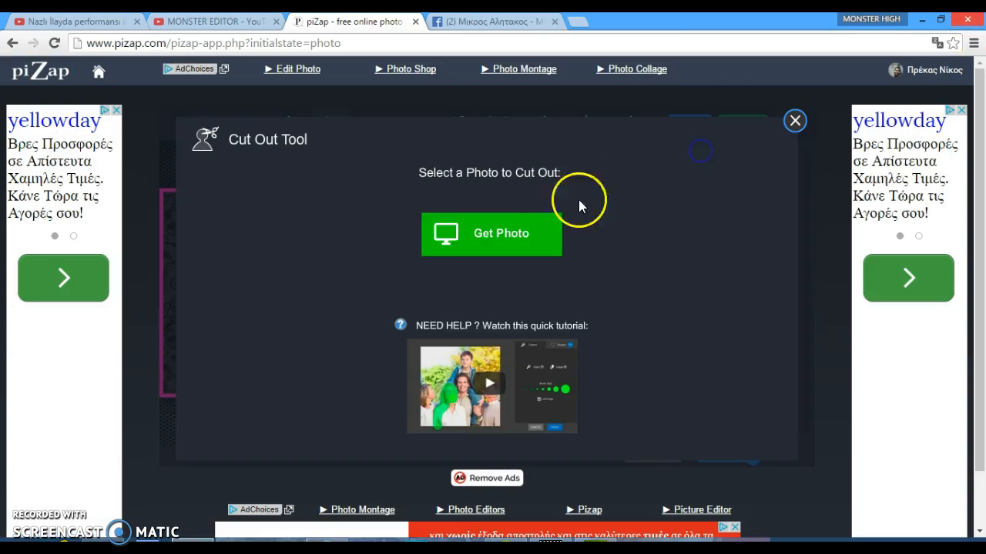
Open a birthday photo from the KittiesMama Instagram files folder on the computer in the Cut Out Tool
click(484, 241)
click(446, 230)
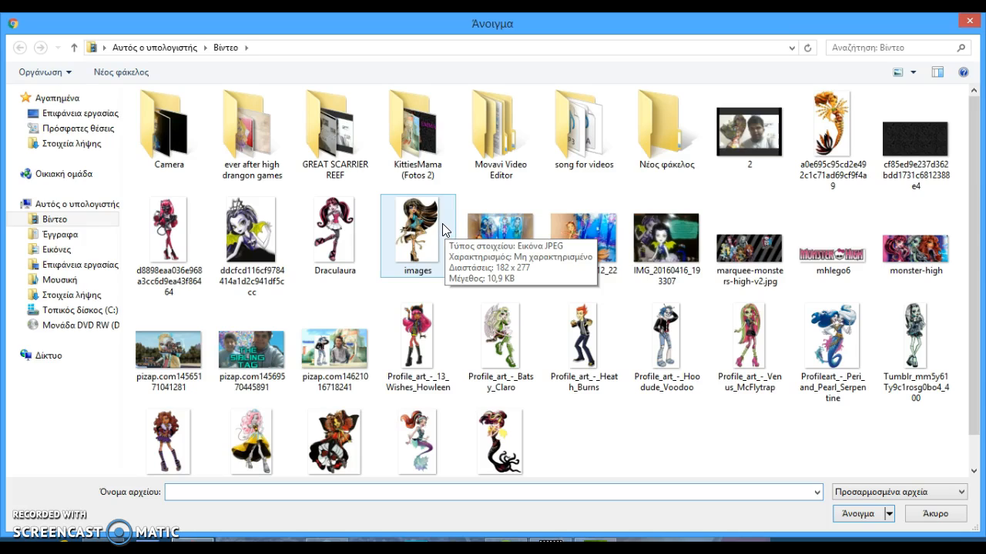
click(350, 139)
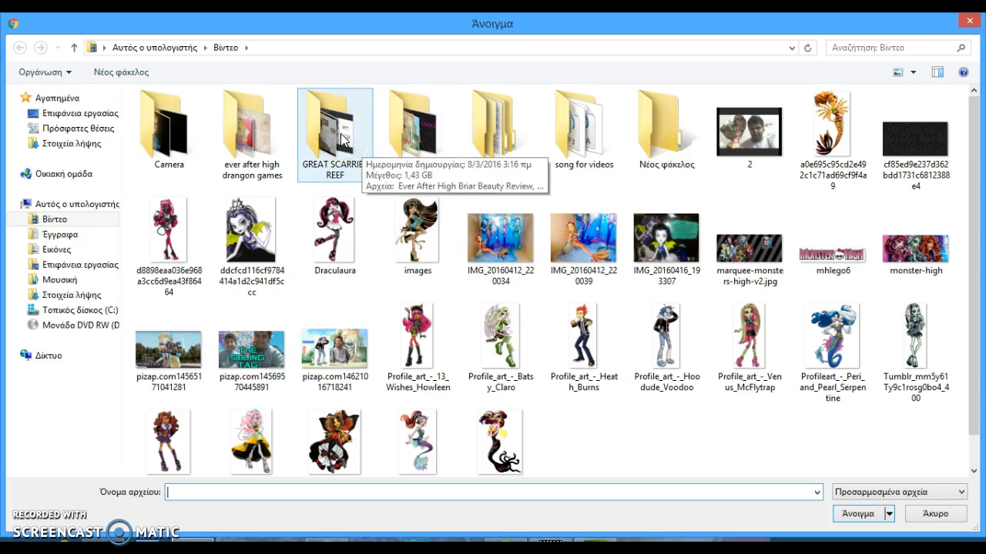
click(406, 139)
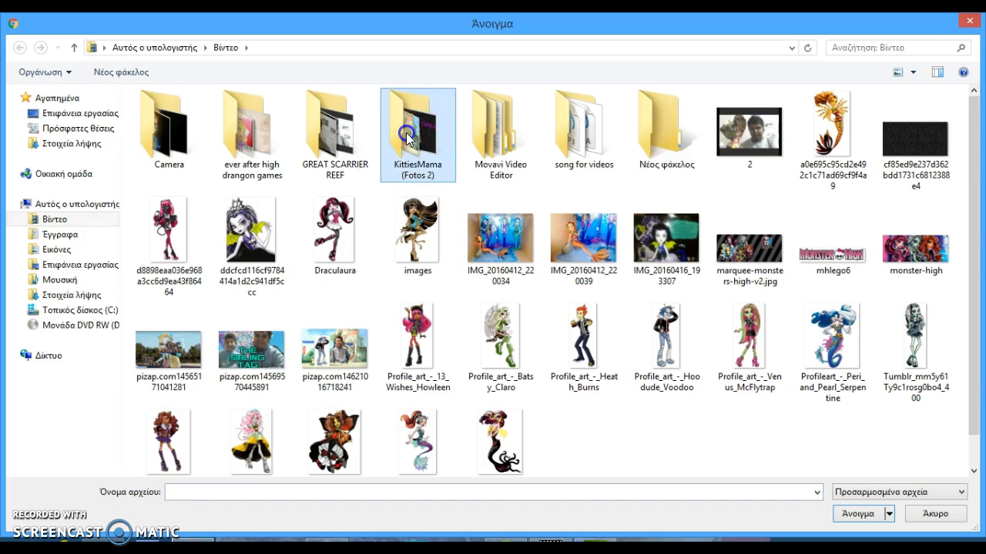
double_click(407, 139)
click(149, 176)
double_click(189, 160)
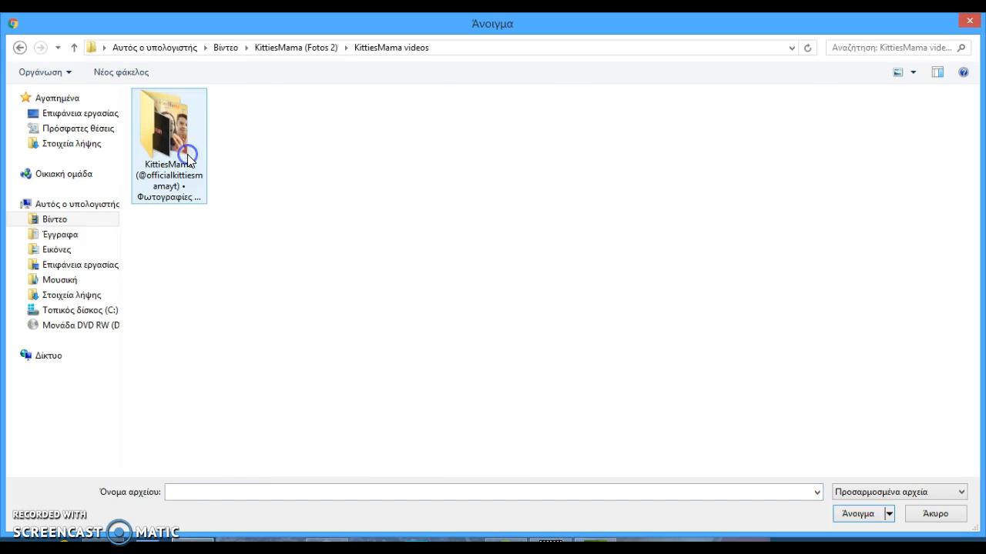
double_click(188, 157)
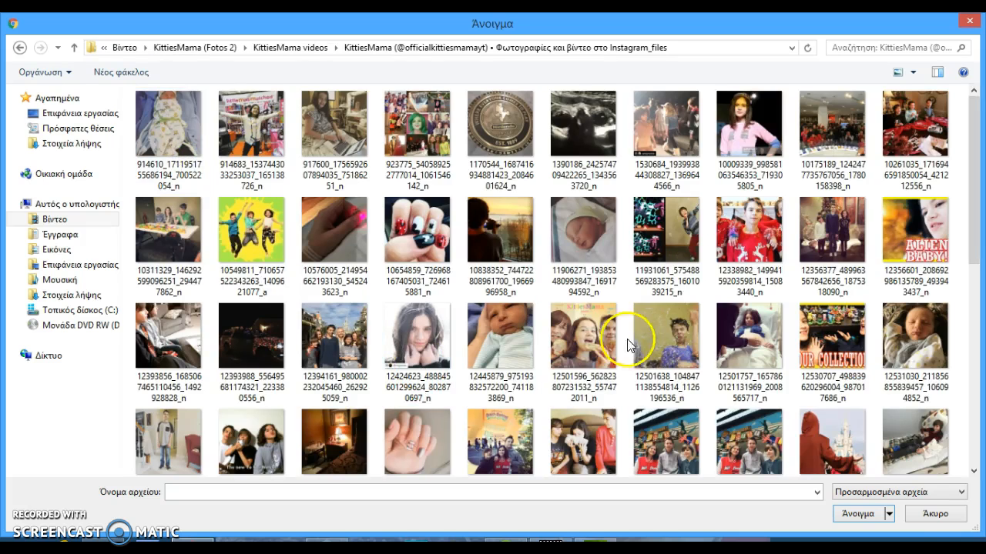
drag(967, 221, 960, 427)
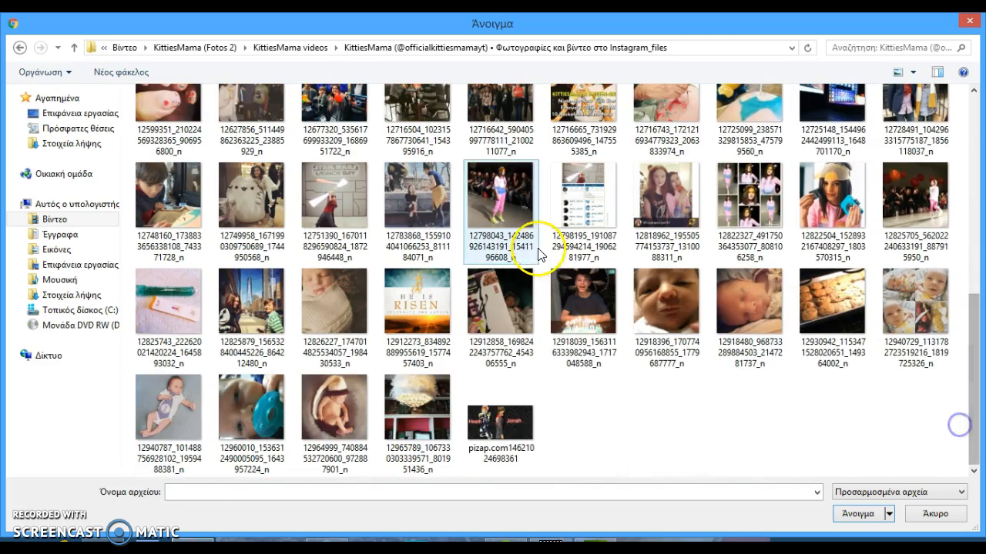
click(586, 313)
click(858, 513)
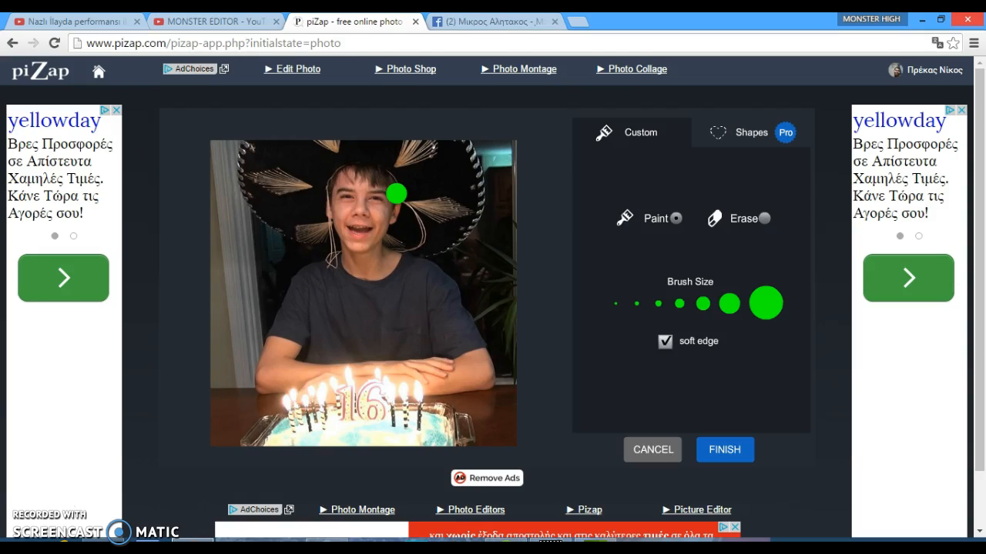
Paint over the boy's head, face and left arm with the cut-out brush to mark the area to keep
mouse_move(396, 194)
mouse_down()
mouse_move(388, 154)
mouse_move(316, 161)
mouse_up()
click(317, 161)
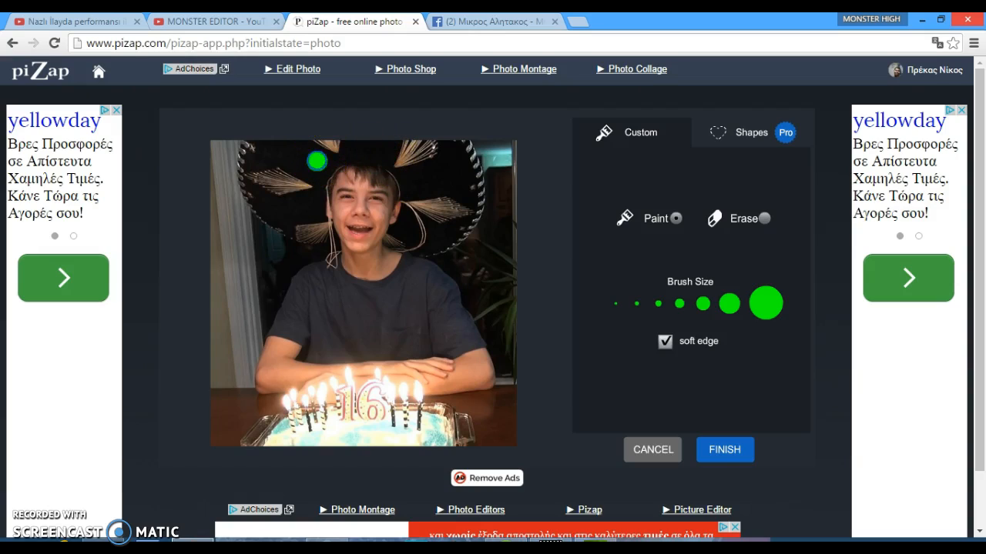
click(379, 166)
mouse_move(379, 165)
mouse_down()
mouse_move(406, 175)
mouse_move(414, 198)
mouse_move(362, 174)
mouse_move(335, 182)
mouse_move(334, 223)
mouse_move(354, 252)
mouse_move(303, 288)
mouse_move(303, 274)
mouse_move(269, 389)
mouse_up()
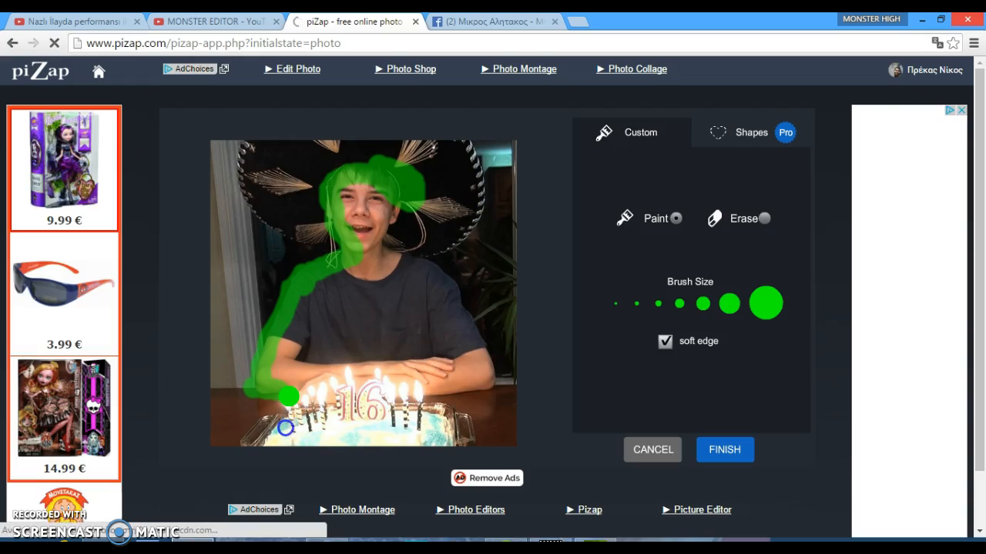
drag(282, 436, 290, 400)
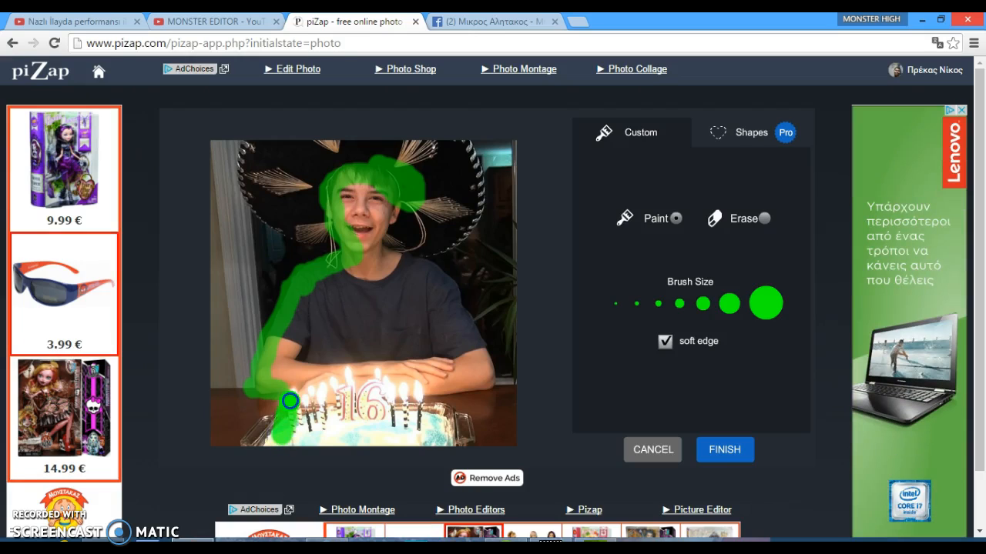
drag(278, 447, 271, 435)
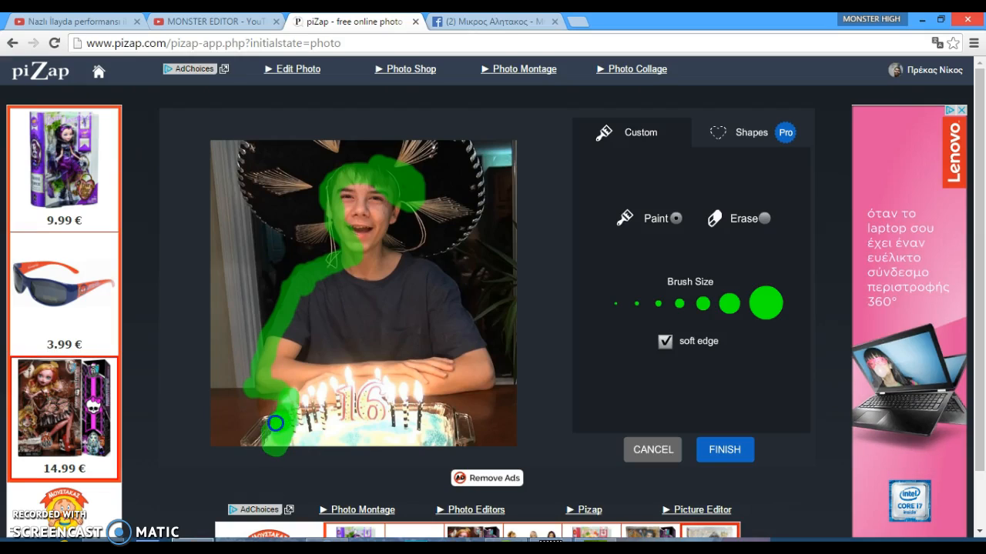
mouse_move(270, 420)
mouse_down()
mouse_move(248, 444)
mouse_move(385, 455)
mouse_move(409, 444)
mouse_up()
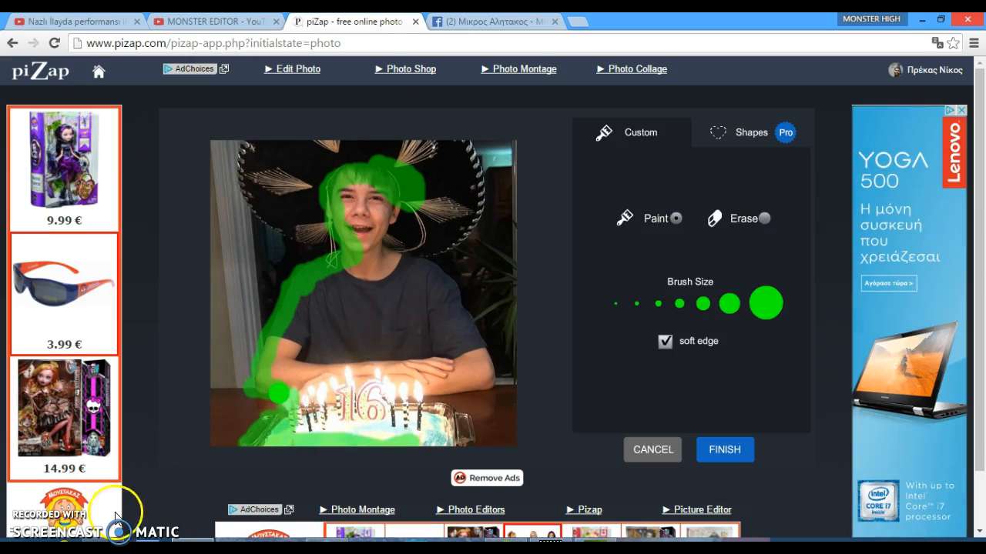
click(281, 372)
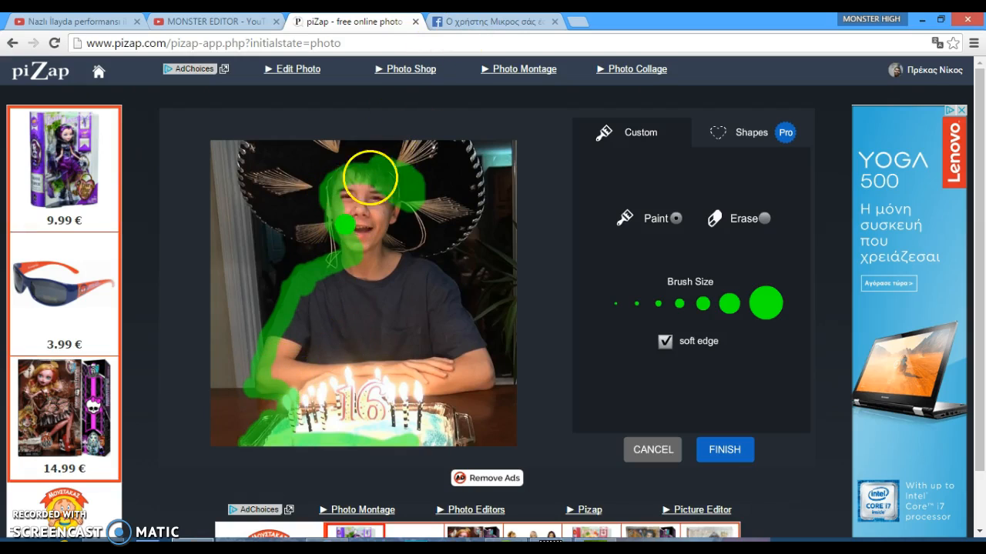
mouse_move(389, 201)
mouse_down()
mouse_move(425, 183)
mouse_move(413, 190)
mouse_up()
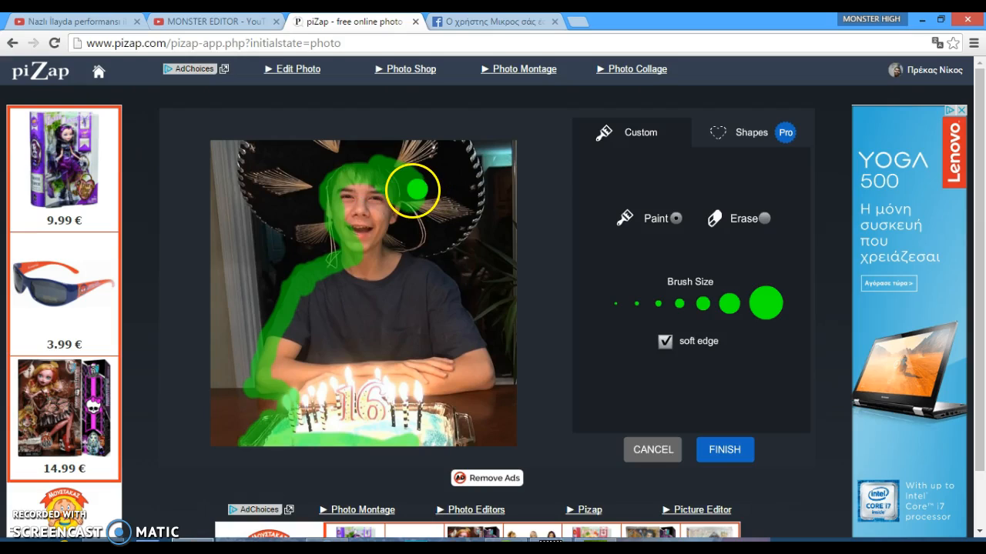
click(385, 202)
click(376, 203)
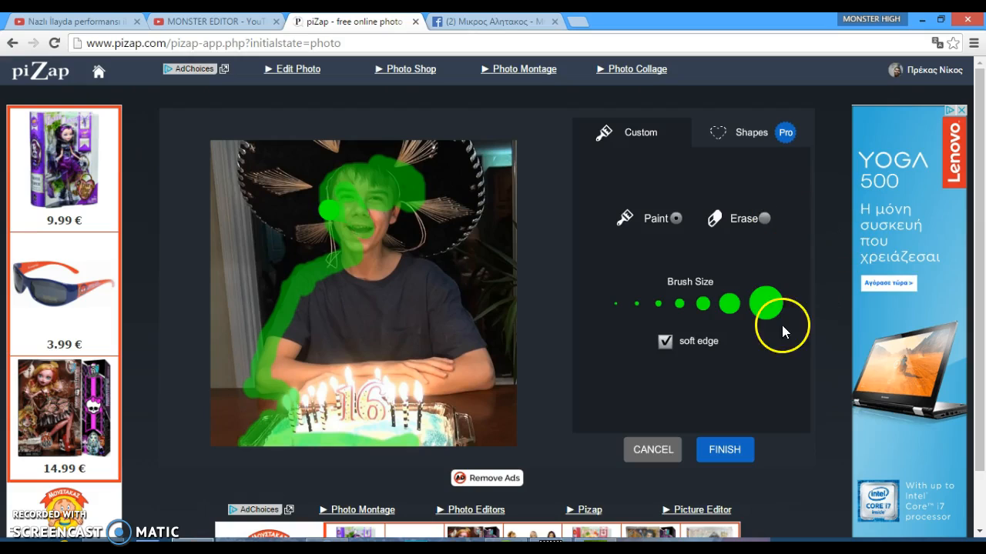
Switch brush sizes, paint over the boy's torso, arms and birthday cake, and finish the cut-out
click(773, 302)
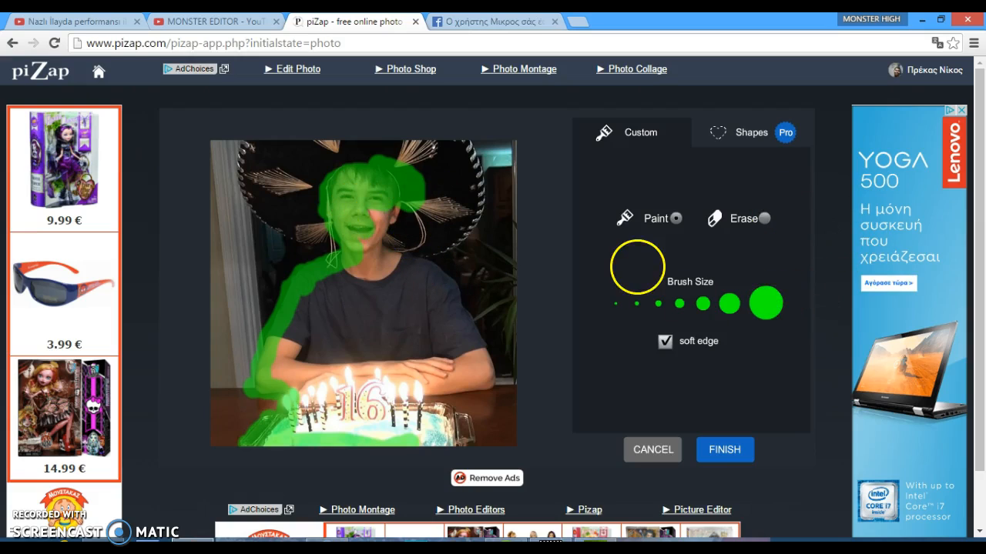
click(616, 303)
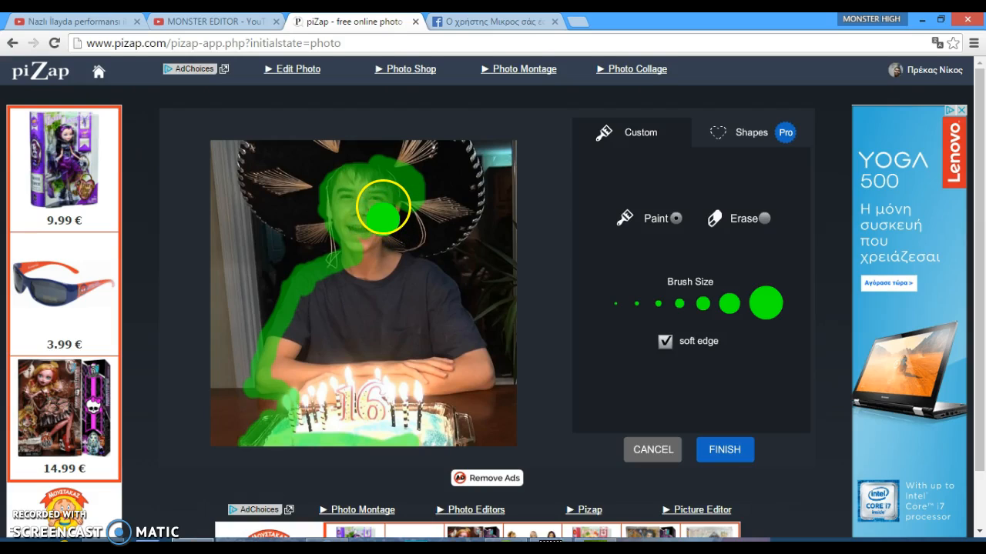
click(381, 208)
mouse_move(381, 208)
mouse_down()
mouse_move(378, 298)
mouse_move(392, 314)
mouse_move(410, 307)
mouse_move(414, 387)
mouse_move(349, 408)
mouse_up()
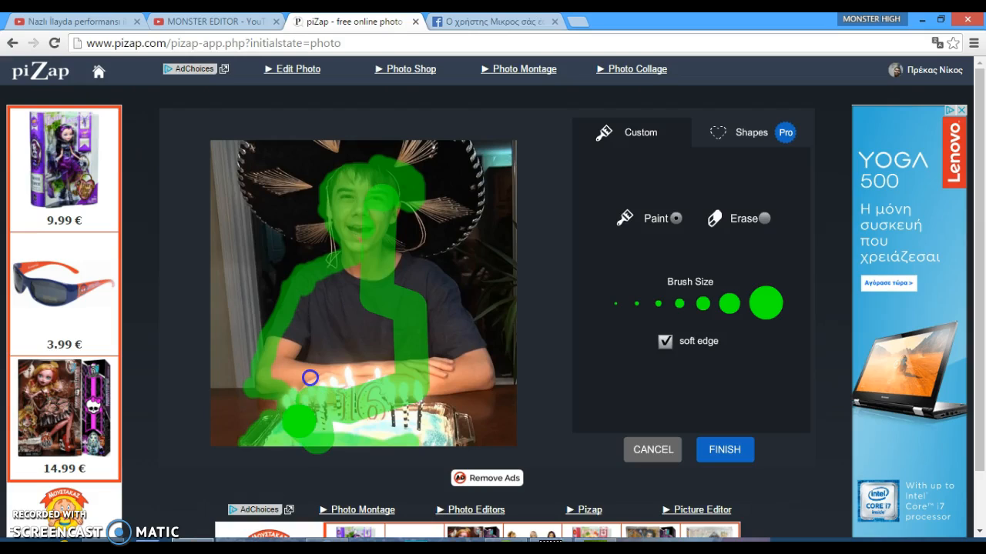
click(402, 300)
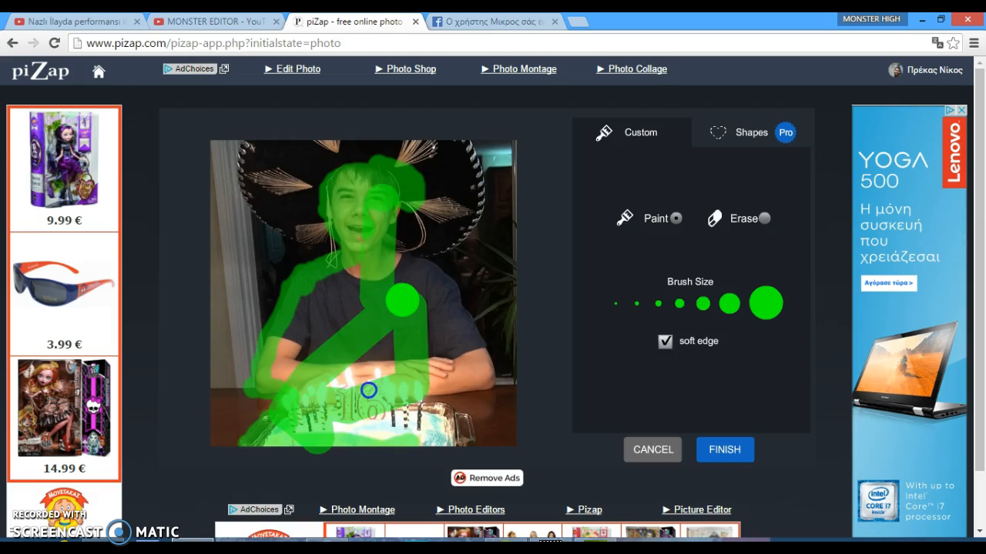
drag(216, 492, 426, 336)
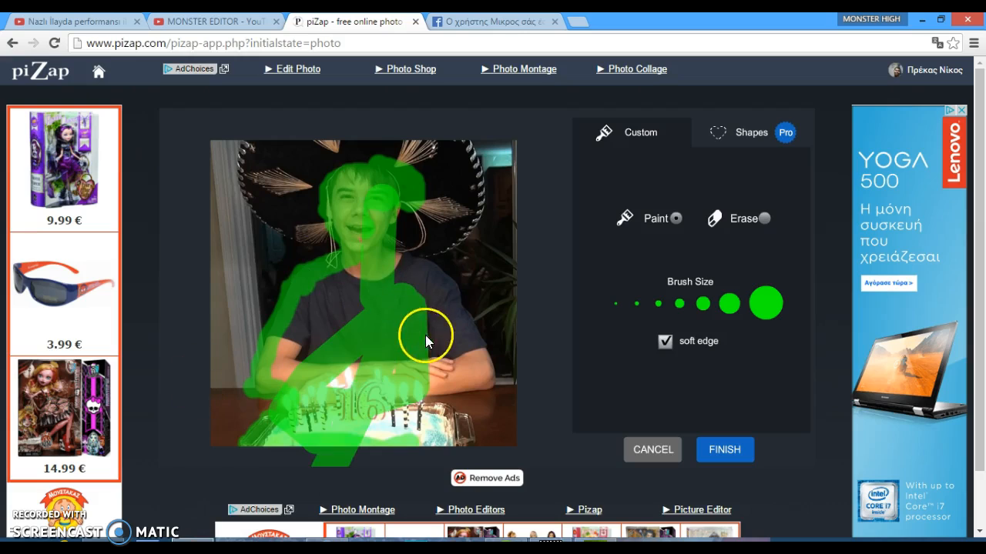
click(358, 354)
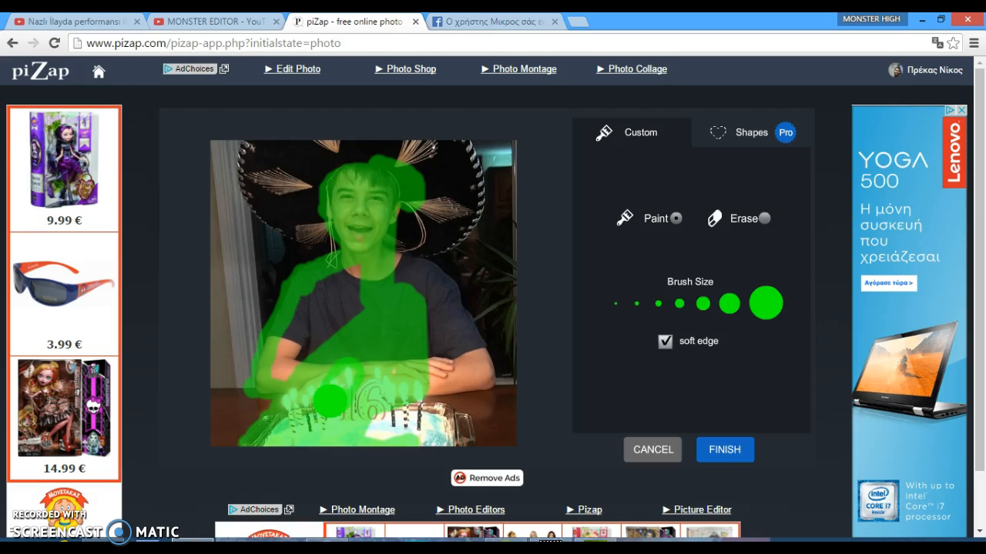
click(429, 335)
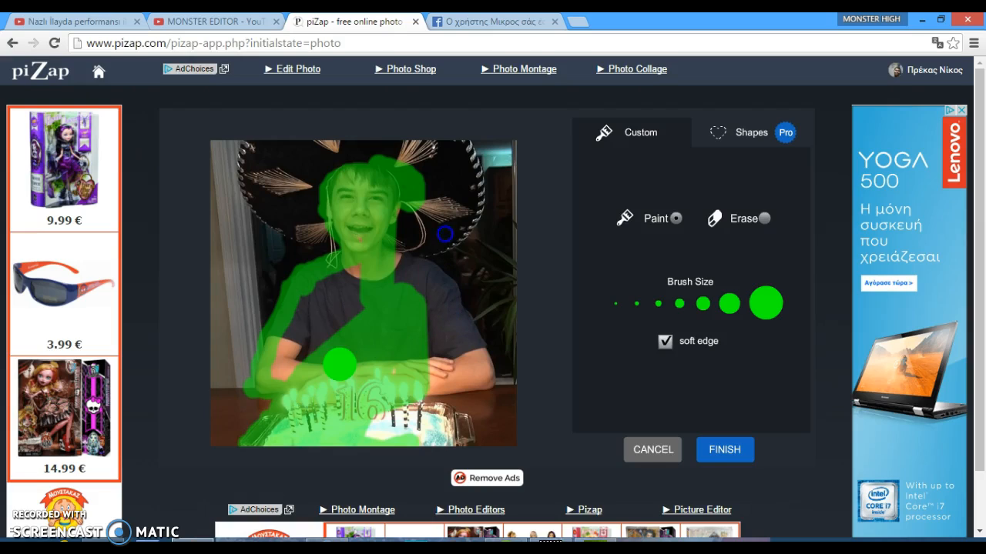
mouse_move(339, 364)
mouse_down()
mouse_move(451, 326)
mouse_move(442, 64)
mouse_up()
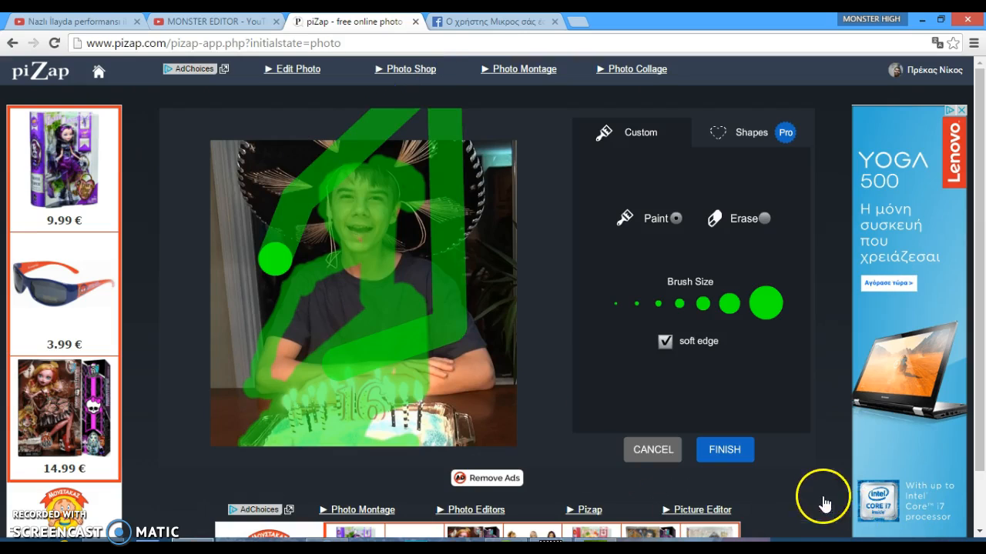
click(722, 452)
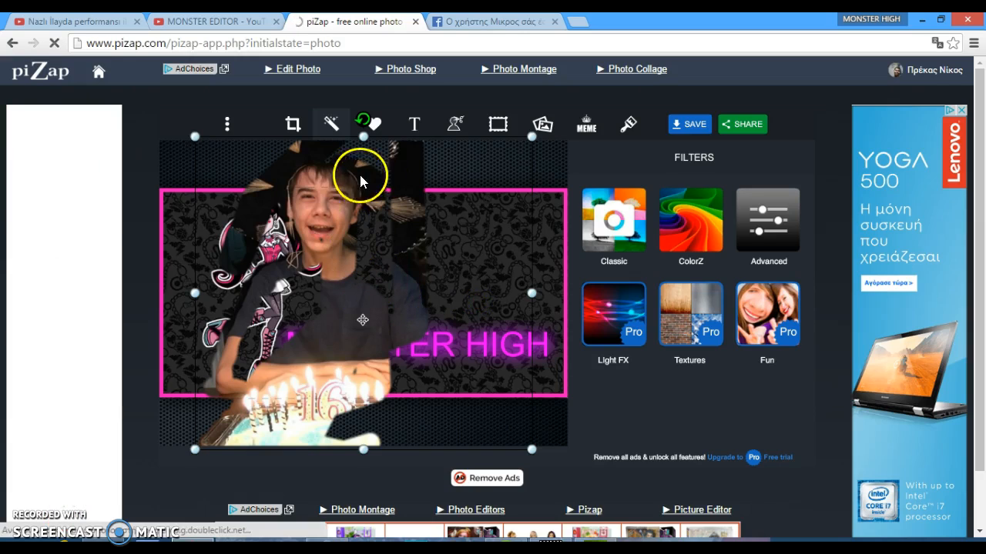
Move the cut-out photo of the boy to the right side of the banner beside Draculaura
drag(340, 284, 339, 277)
drag(334, 279, 322, 280)
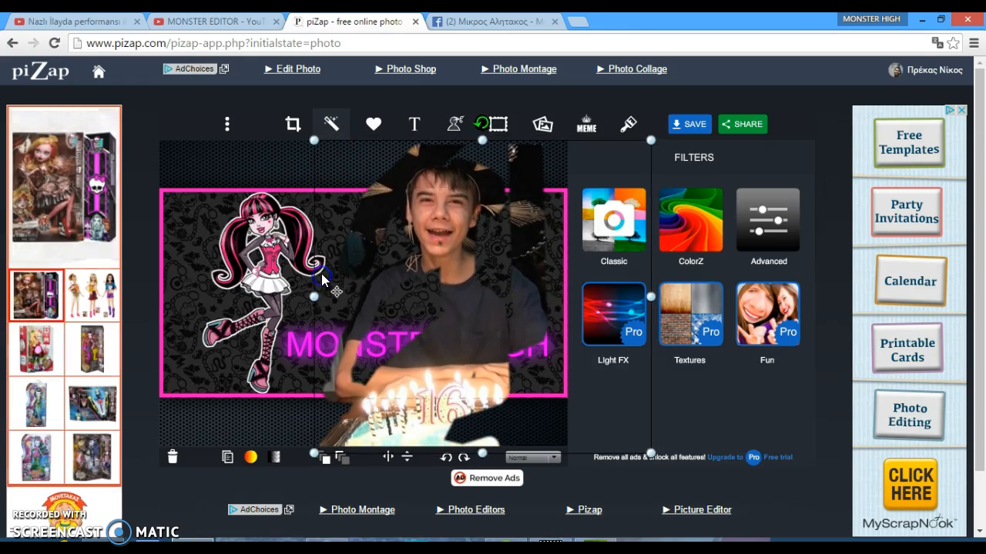
click(257, 281)
click(194, 305)
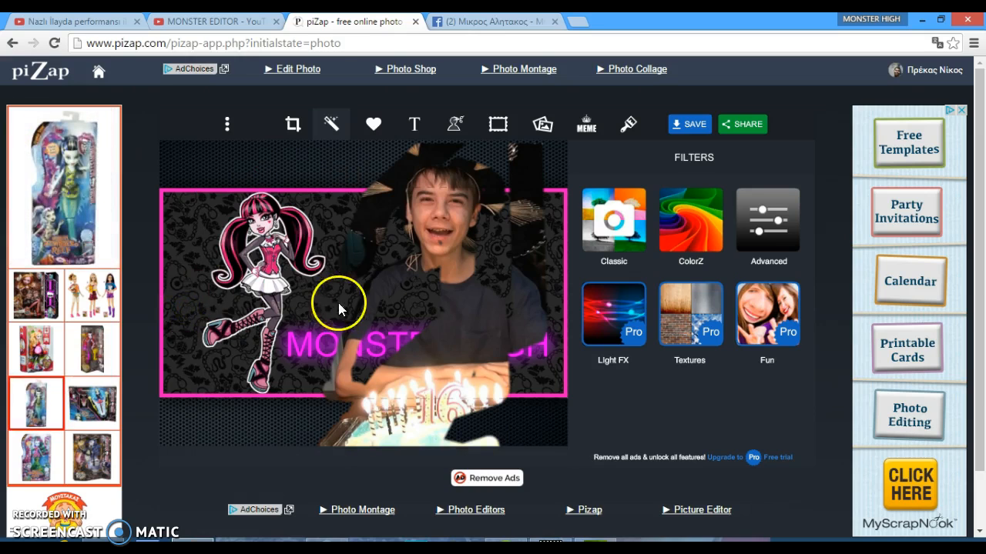
Try to save the banner to the computer, cancelling the file dialog and closing the save window
click(685, 126)
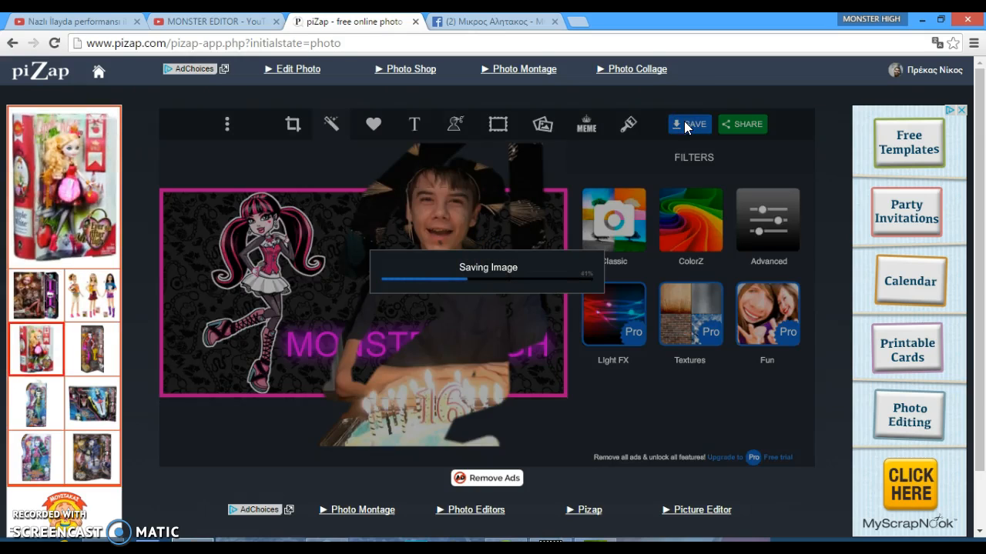
click(468, 242)
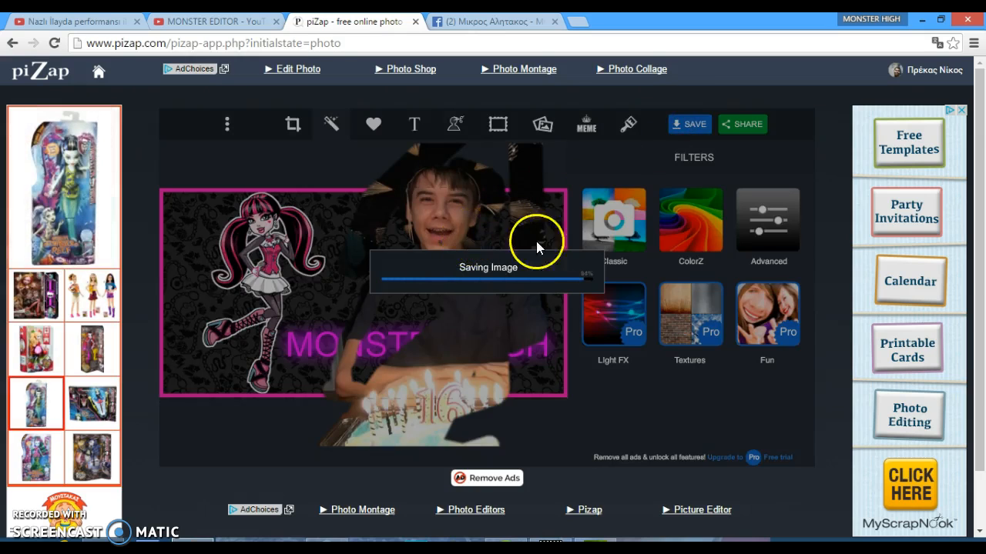
click(483, 285)
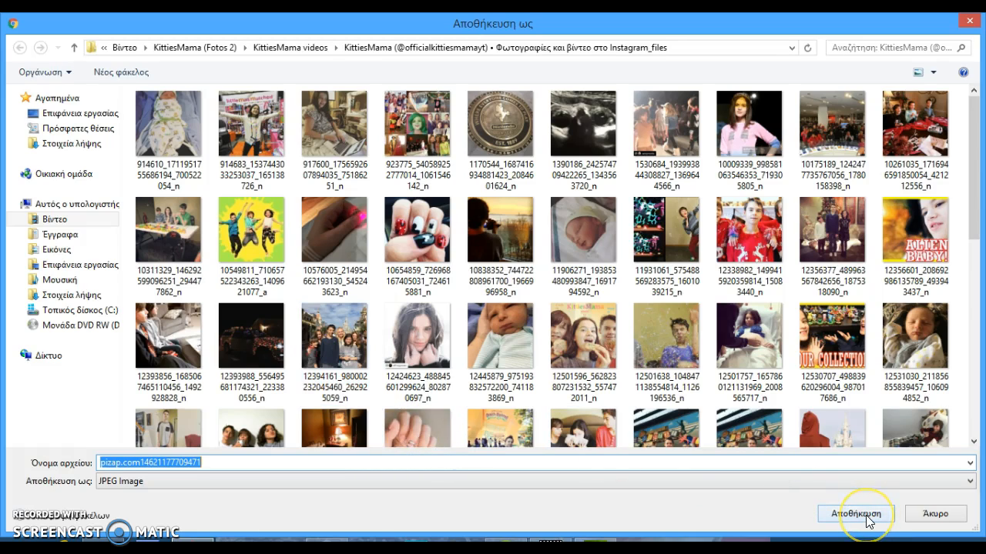
click(949, 514)
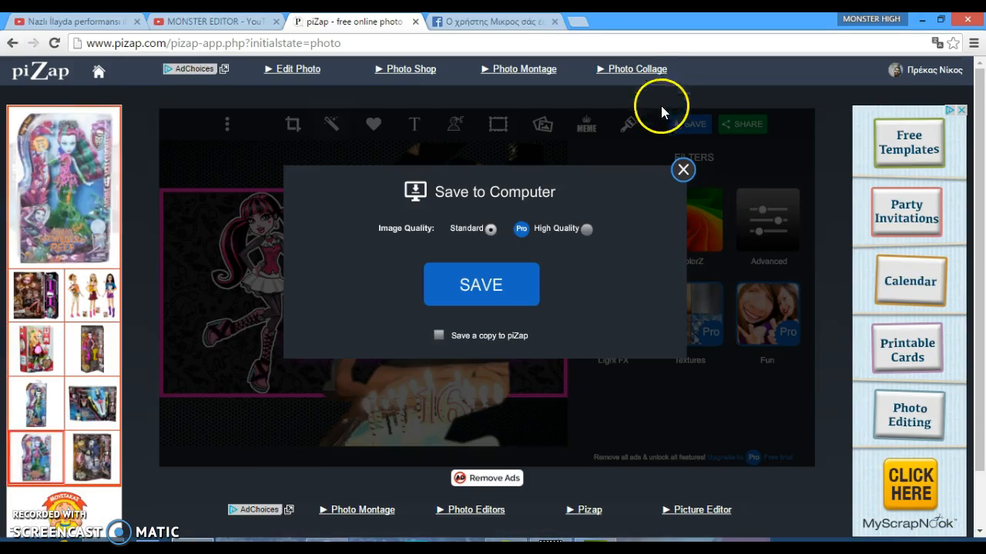
click(683, 169)
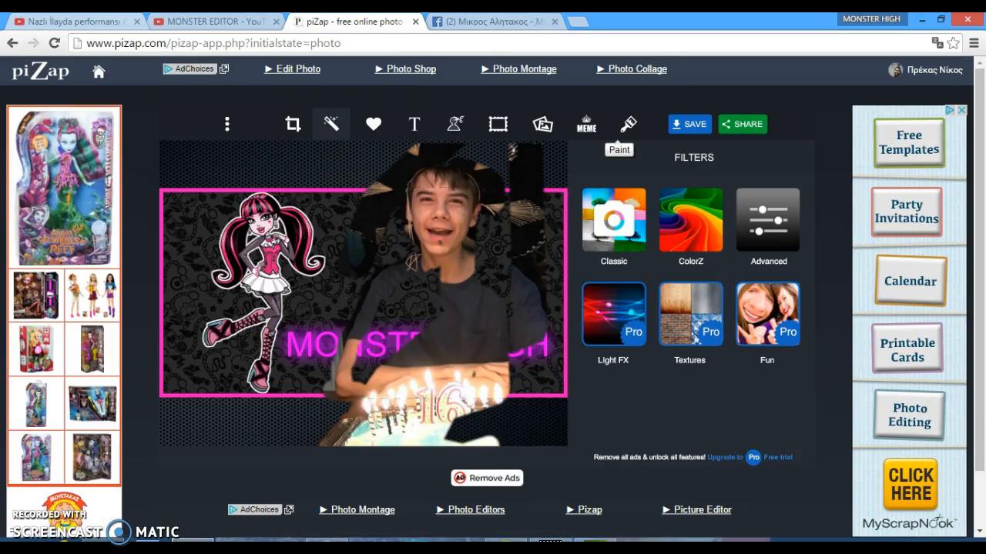
Switch to the MONSTER EDITOR YouTube channel tab
click(210, 21)
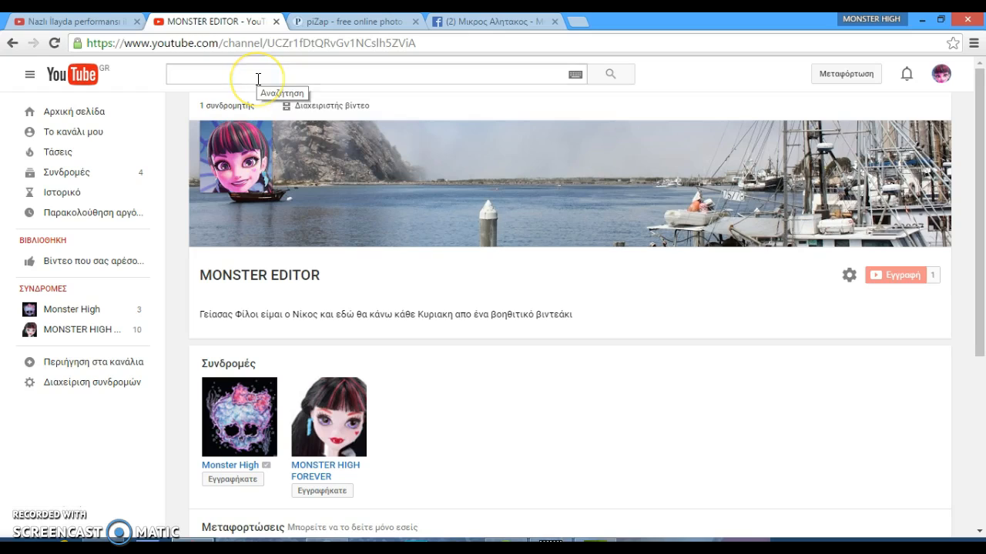